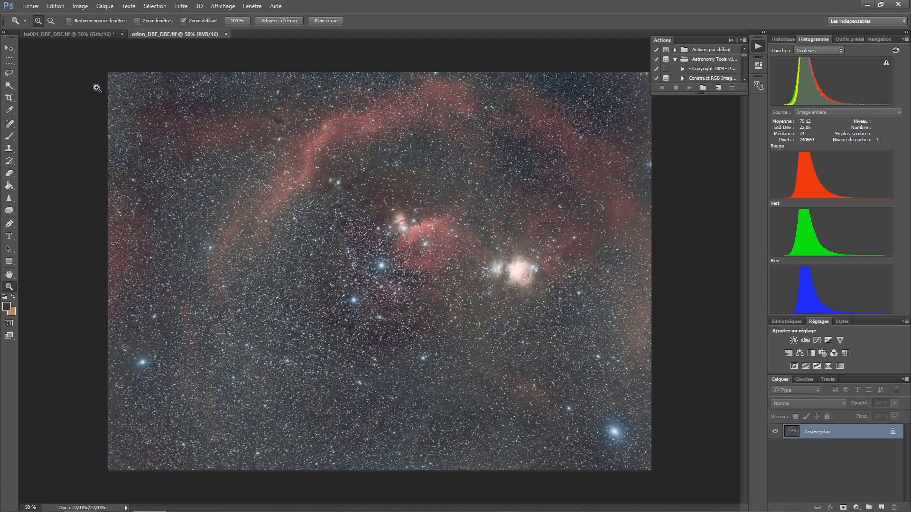
# - Compare the grayscale ha001_DBE_DBE.tif image with the colour orion_DBE_DBE.tif image by alternating between them
pyautogui.click(81, 35)
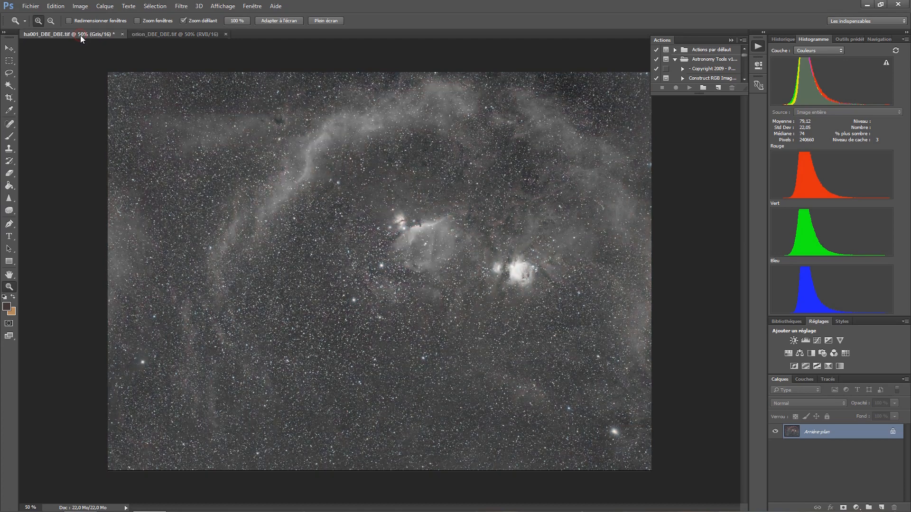
pyautogui.click(144, 34)
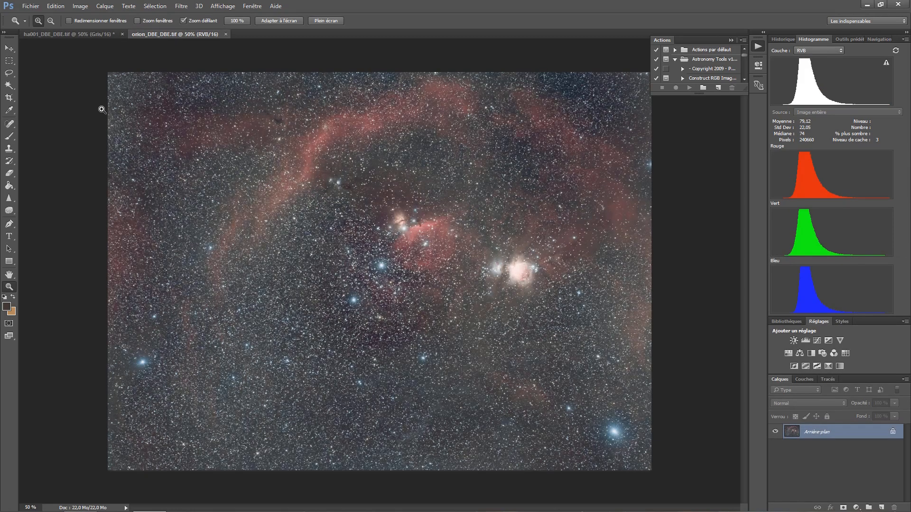
pyautogui.click(64, 35)
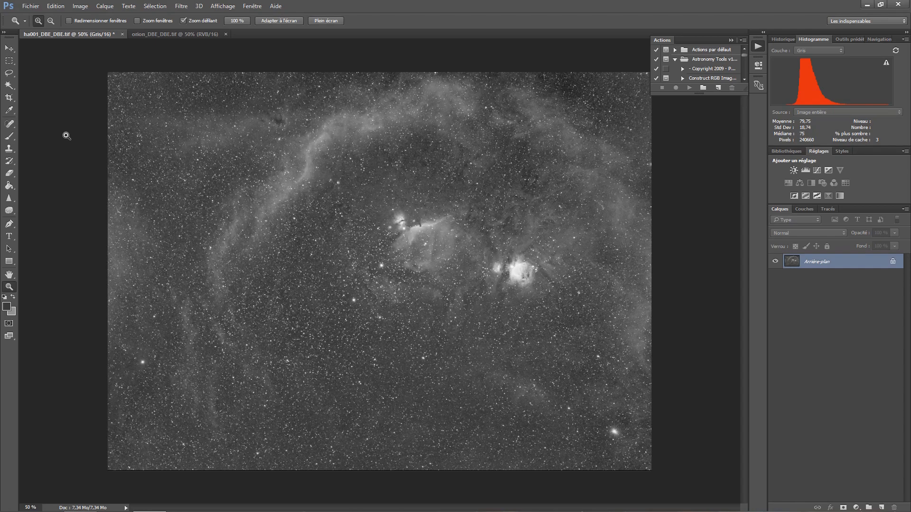
pyautogui.click(162, 34)
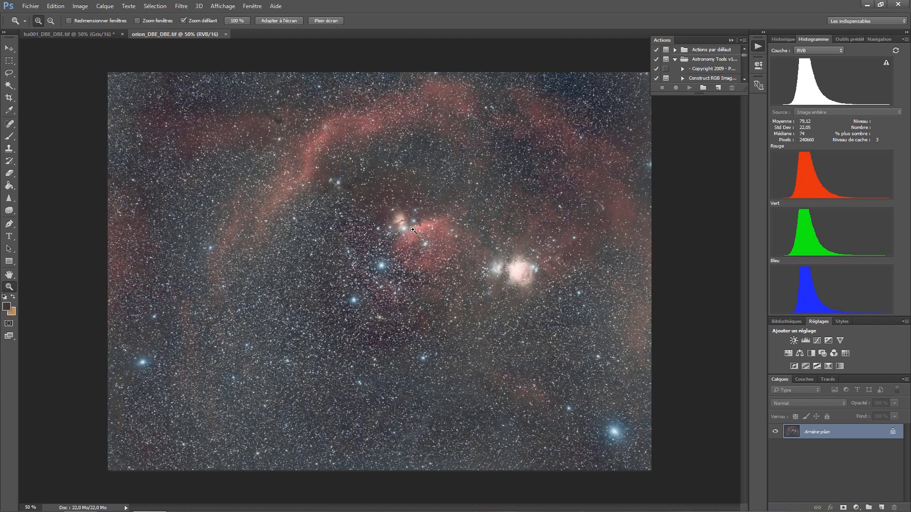
pyautogui.click(78, 36)
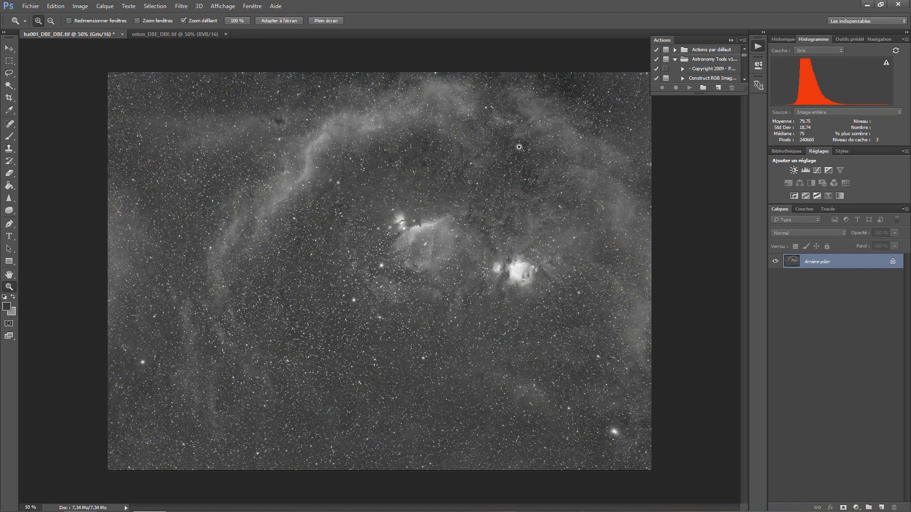
# - Isolate the red channel of orion_DBE_DBE.tif and copy its entire content
pyautogui.click(192, 34)
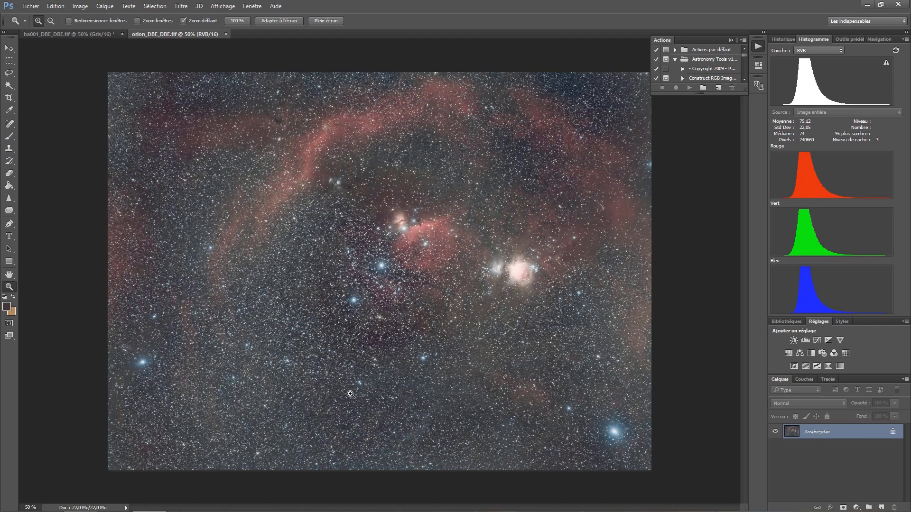
pyautogui.click(805, 379)
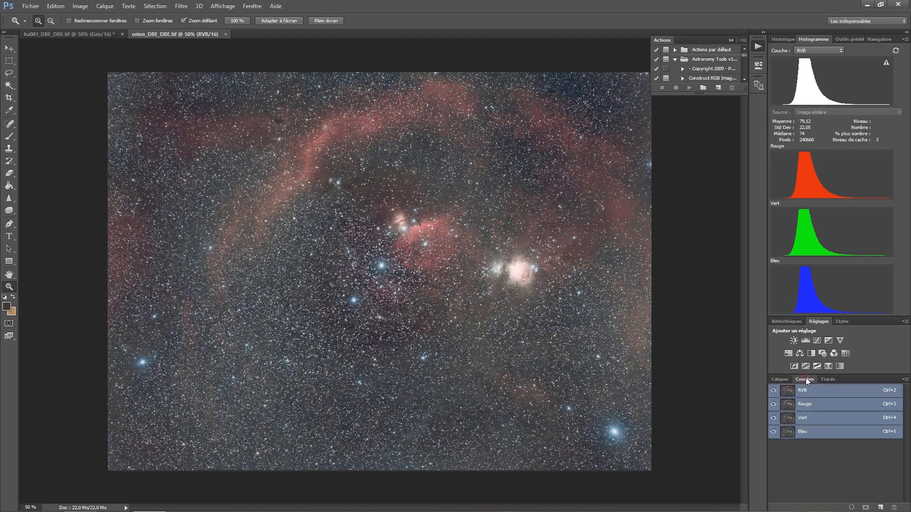
pyautogui.click(809, 408)
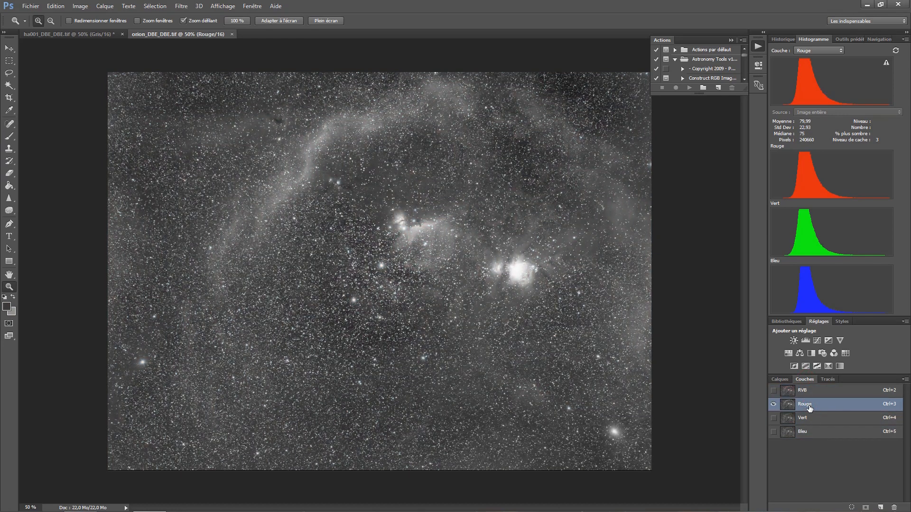
pyautogui.hotkey('ctrl', 'a')
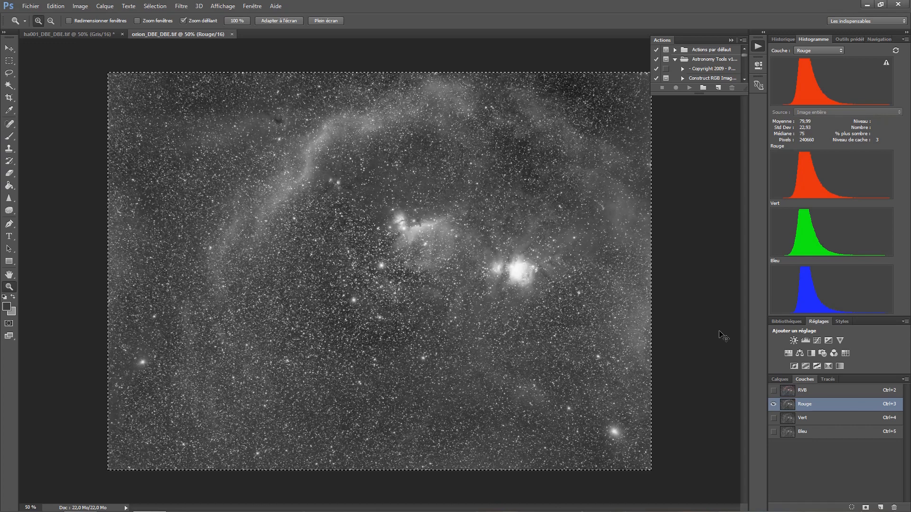
# - Create a new 2292 × 1679 pixel, 16-bit grayscale document with a white background and paste the red channel into it
pyautogui.click(34, 7)
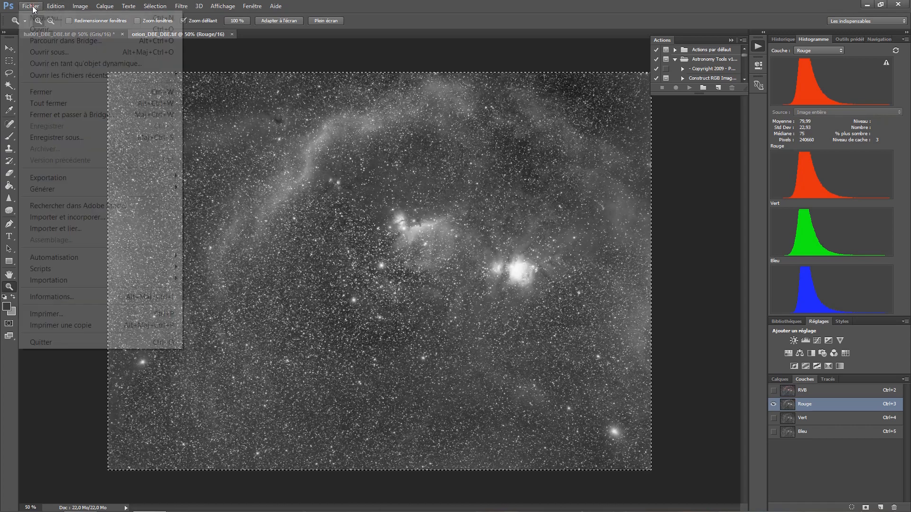
pyautogui.click(42, 18)
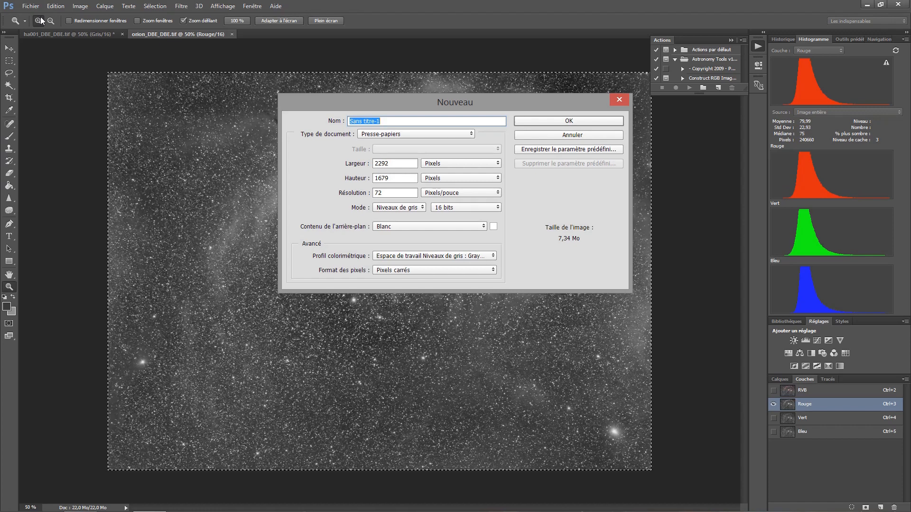
pyautogui.press('Escape')
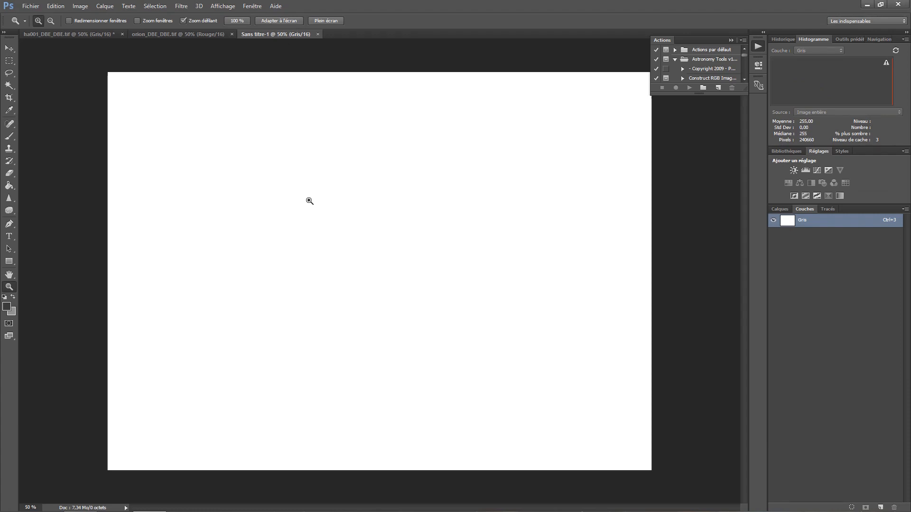
pyautogui.hotkey('ctrl', 'v')
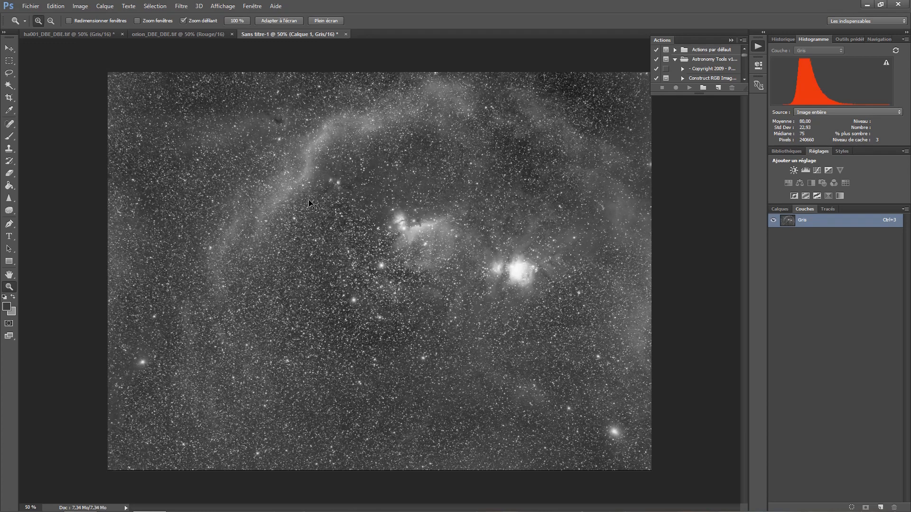
# - Flatten the new document so the pasted red channel merges with the white background
pyautogui.click(780, 210)
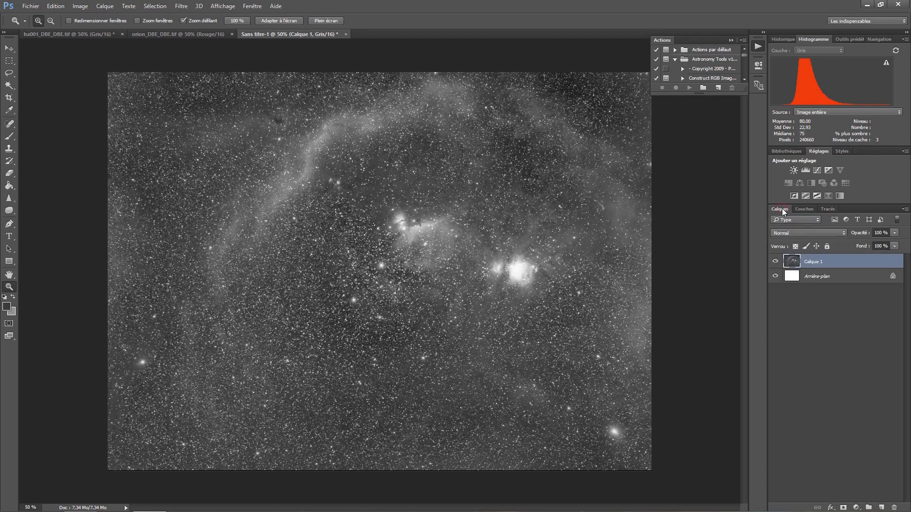
pyautogui.rightClick(820, 277)
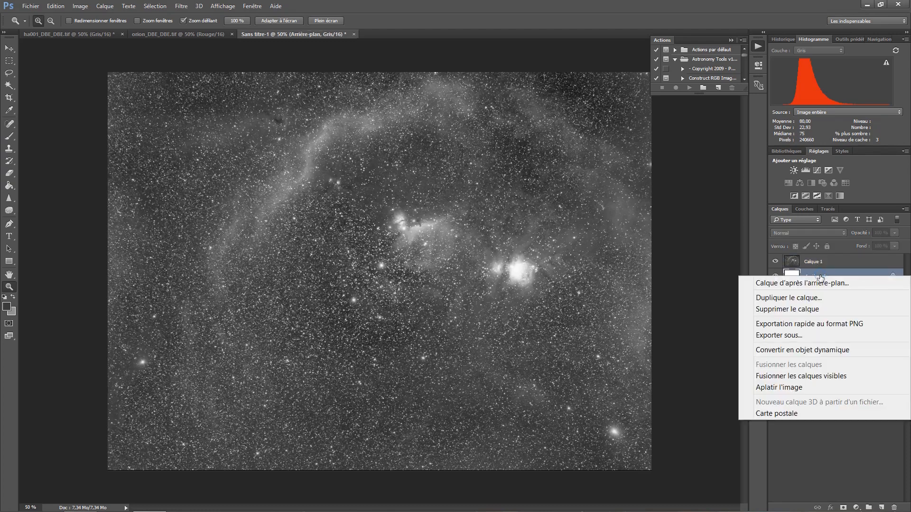
pyautogui.click(773, 387)
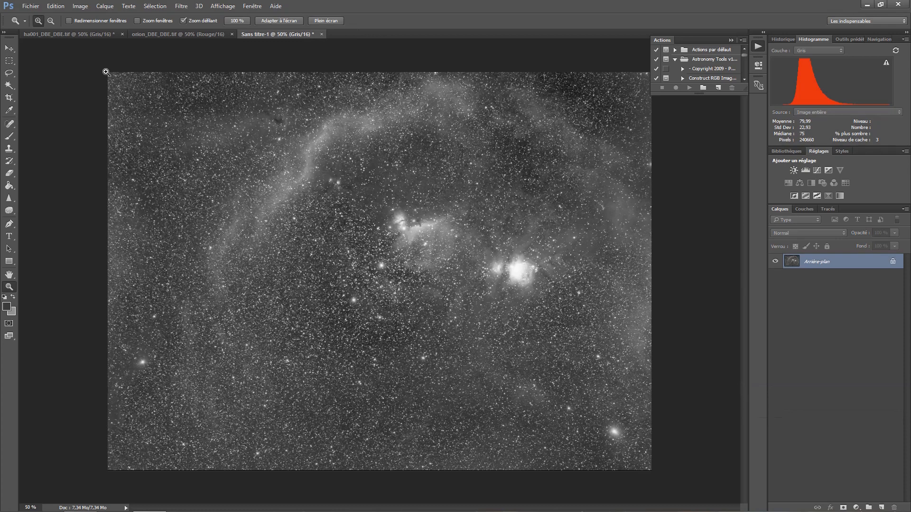
# - Copy the whole ha001_DBE_DBE.tif image into the new document as a layer and lower its opacity to about 33%
pyautogui.click(72, 33)
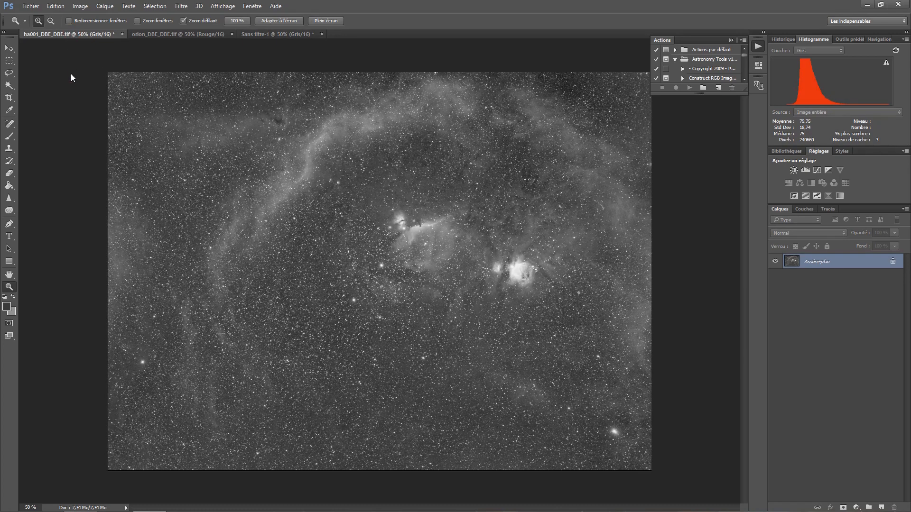
pyautogui.hotkey('ctrl', 'a')
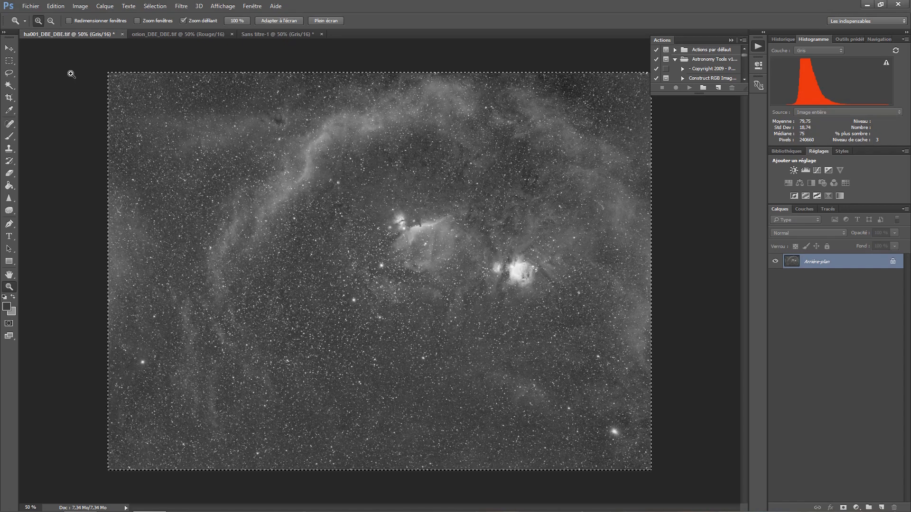
pyautogui.click(273, 38)
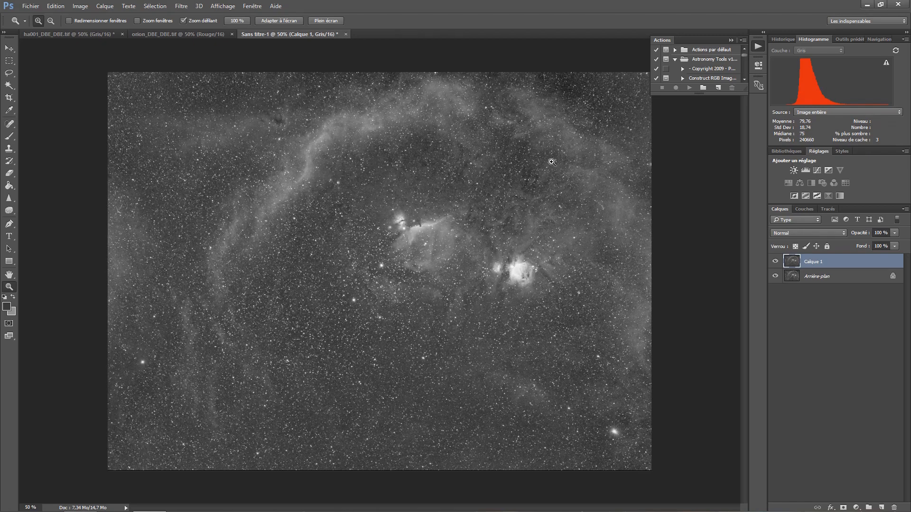
pyautogui.click(894, 233)
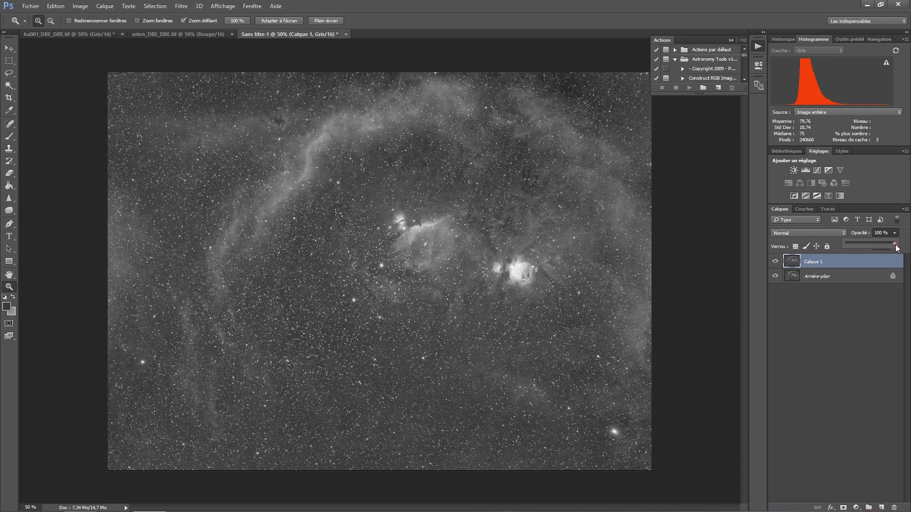
pyautogui.moveTo(896, 246); pyautogui.dragTo(861, 246)
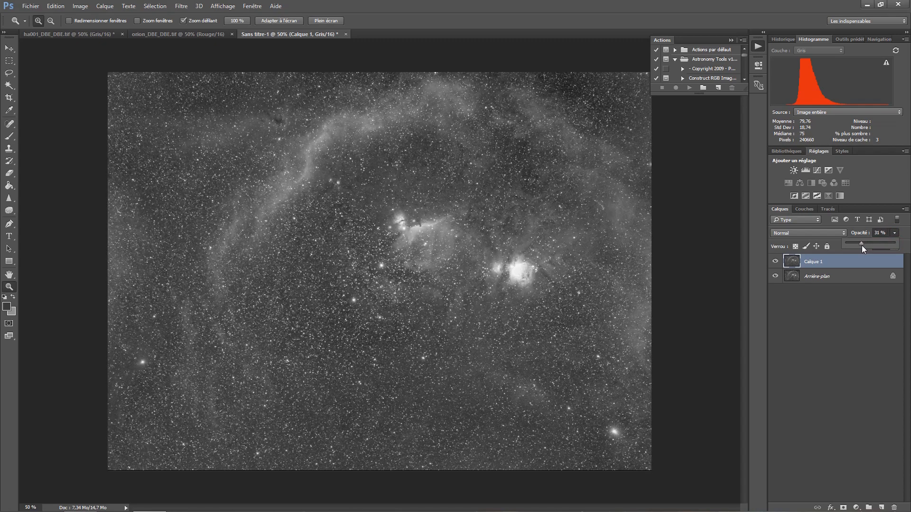
# - Toggle the Ha layer's visibility to compare the blend with the plain red channel, and flatten the image
pyautogui.click(775, 262)
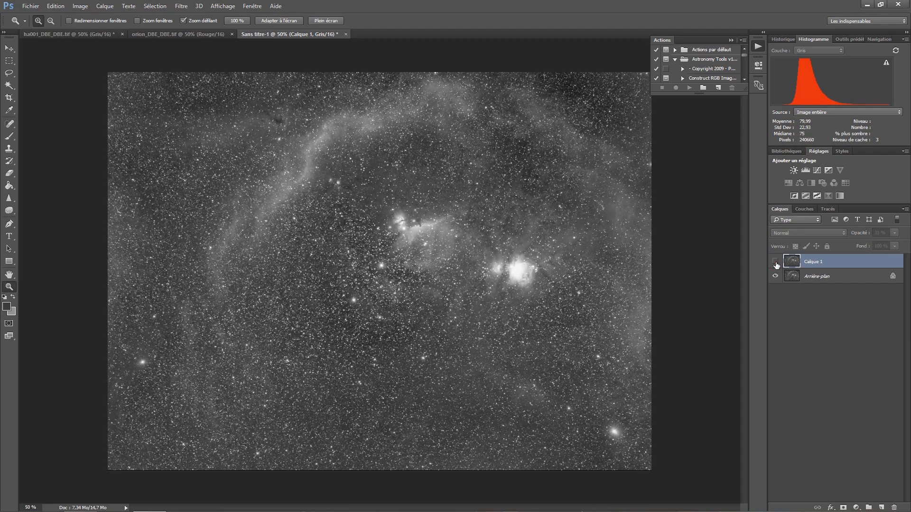
pyautogui.click(776, 262)
pyautogui.click(775, 263)
pyautogui.click(775, 262)
pyautogui.click(775, 262)
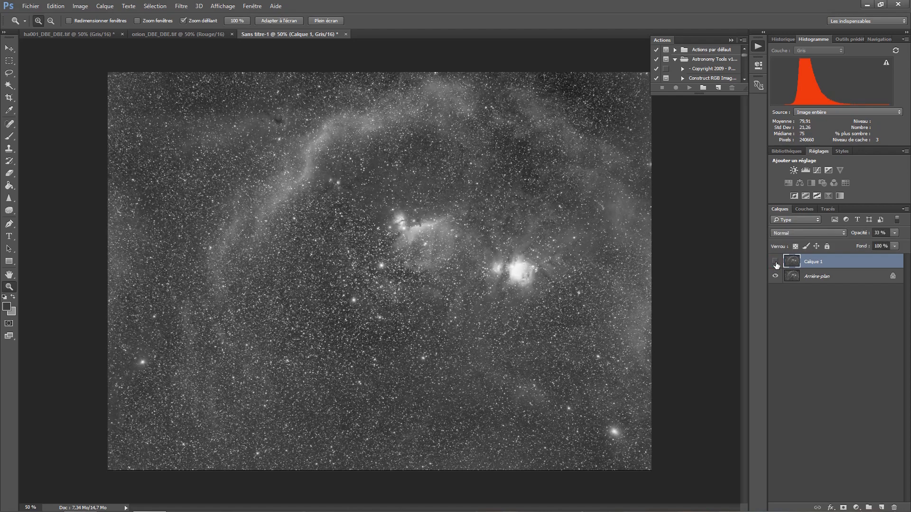
pyautogui.click(775, 263)
pyautogui.rightClick(808, 277)
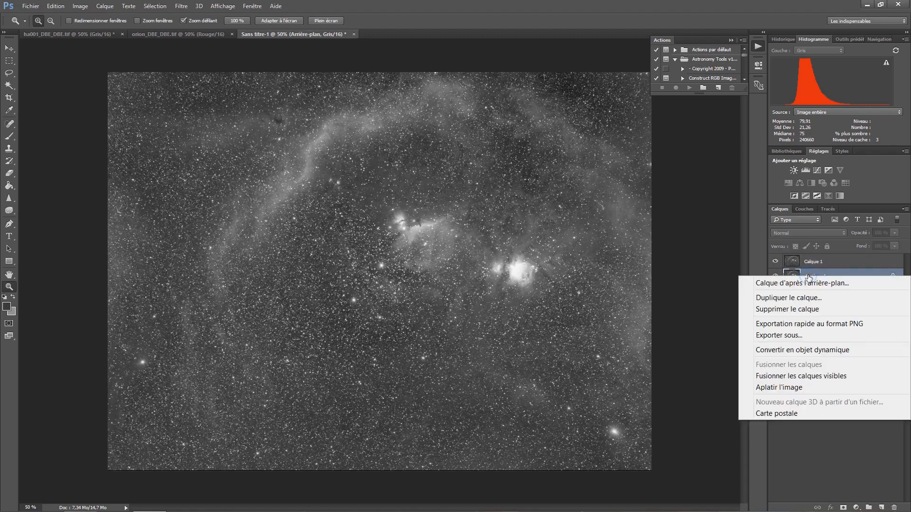
pyautogui.click(791, 388)
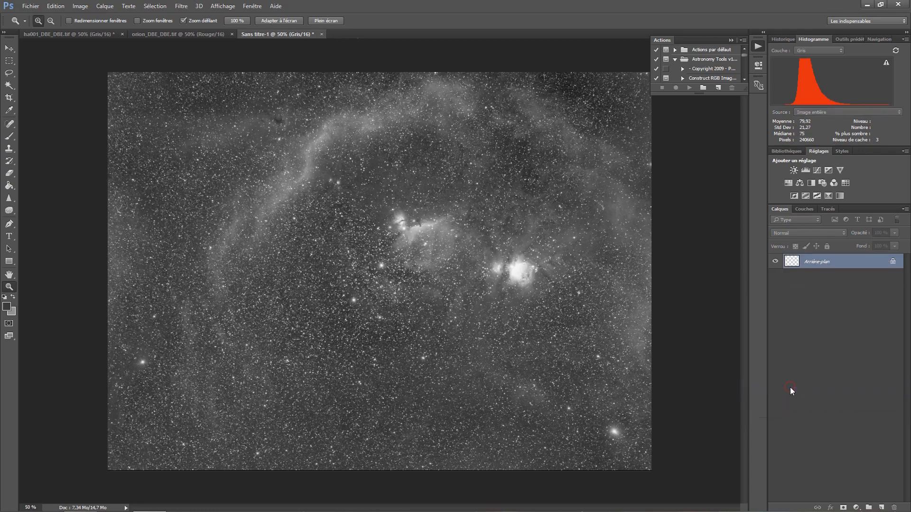
# - Return to orion_DBE_DBE.tif, check the RGB composite, and isolate and copy its red channel again
pyautogui.click(191, 36)
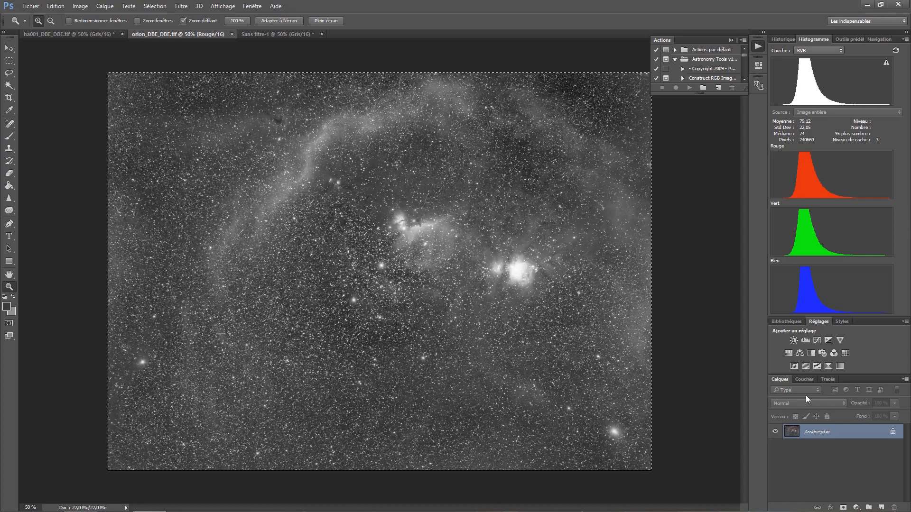
pyautogui.click(805, 379)
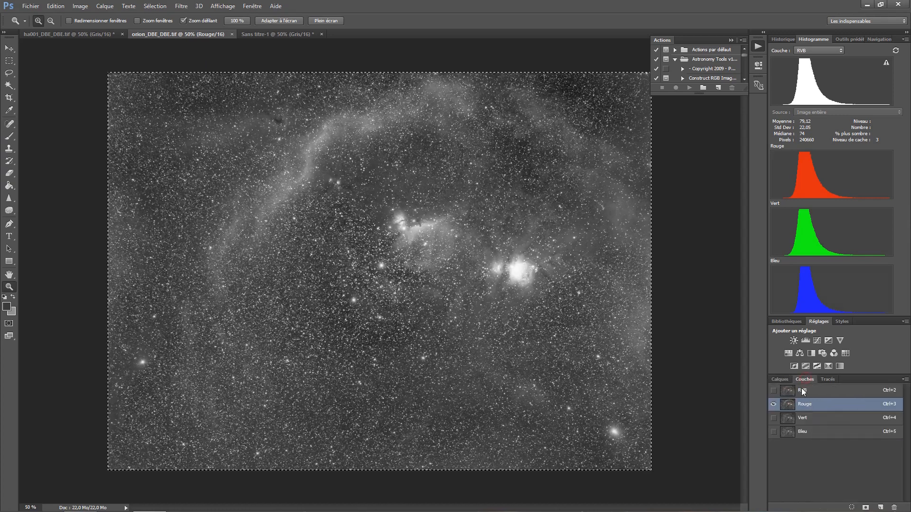
pyautogui.click(801, 391)
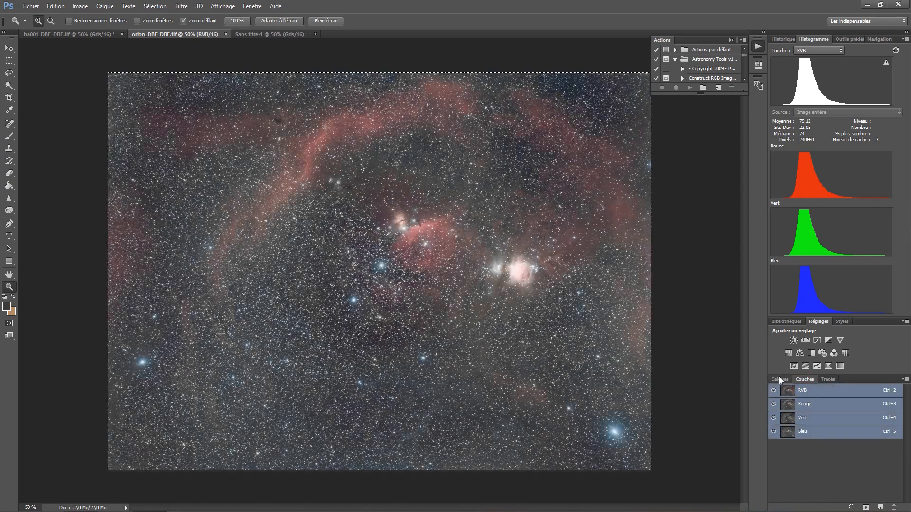
pyautogui.click(779, 379)
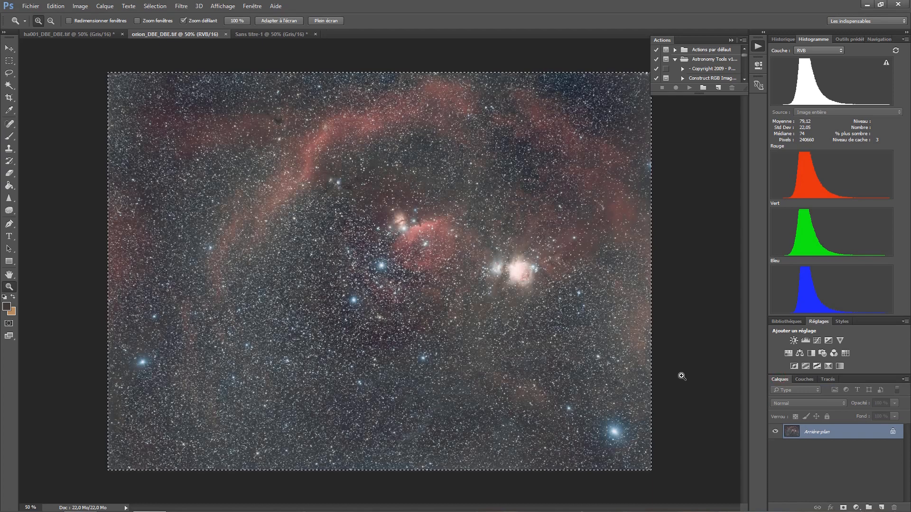
pyautogui.click(809, 381)
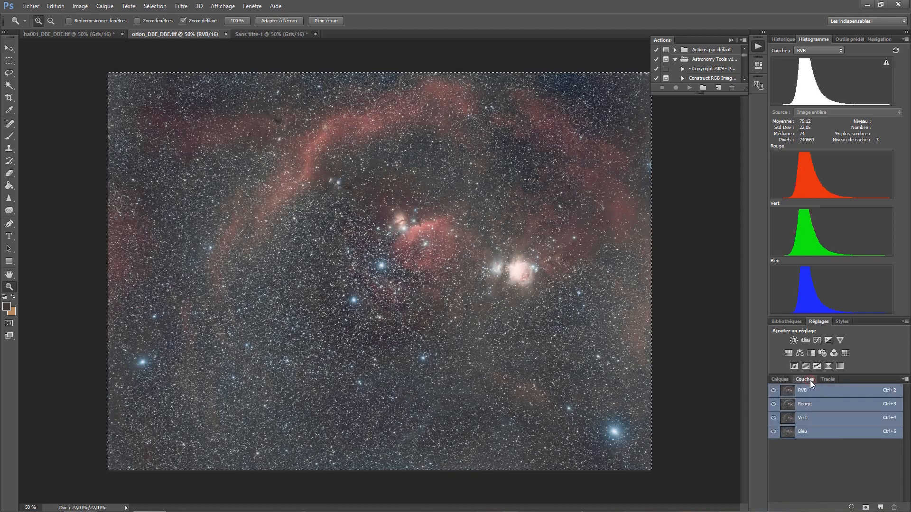
pyautogui.click(807, 407)
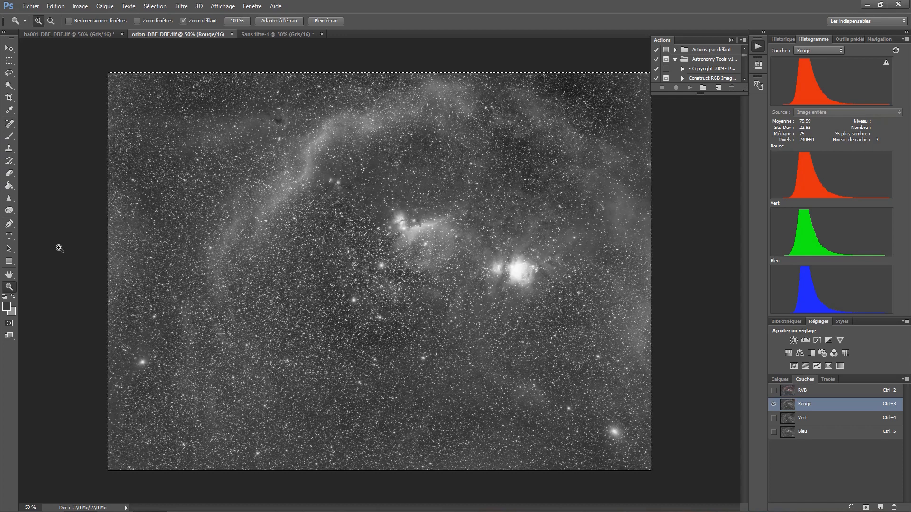
# - Paste the copied red channel into ha001_DBE_DBE.tif as a layer and lower its opacity to 33%
pyautogui.click(78, 32)
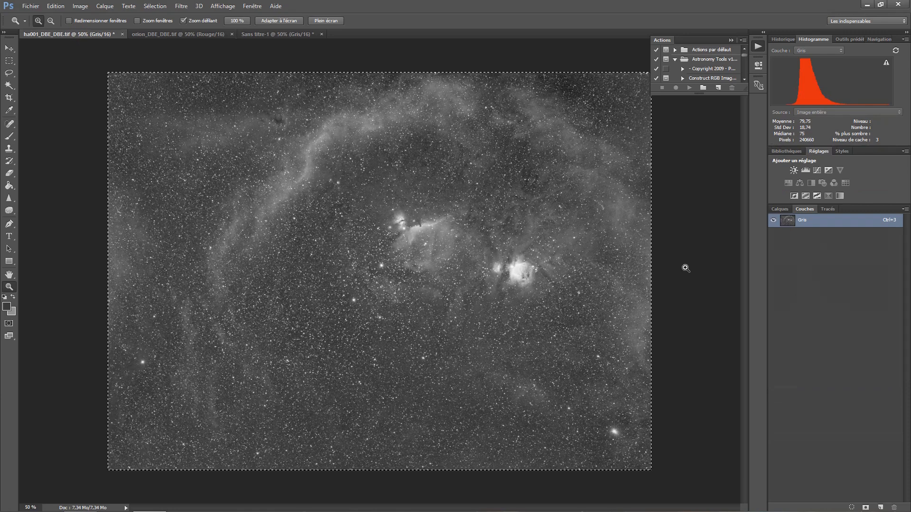
pyautogui.click(780, 209)
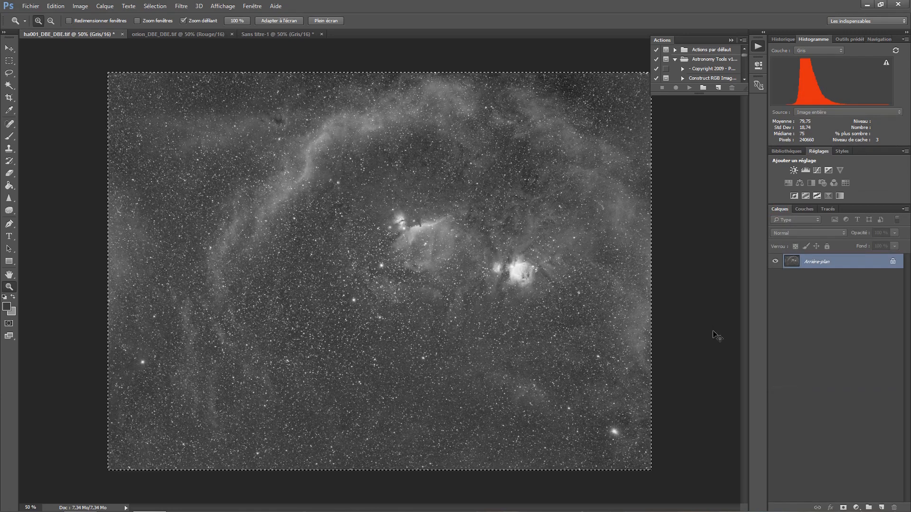
pyautogui.hotkey('ctrl', 'v')
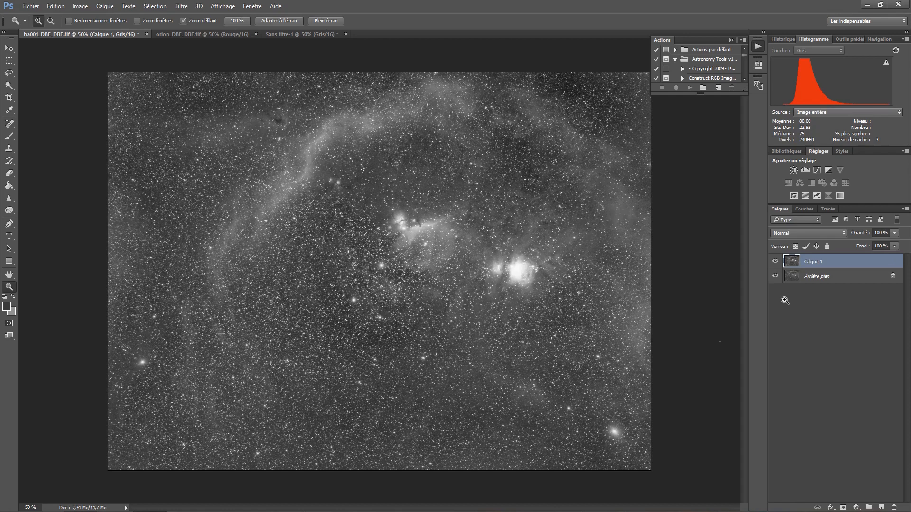
pyautogui.click(895, 233)
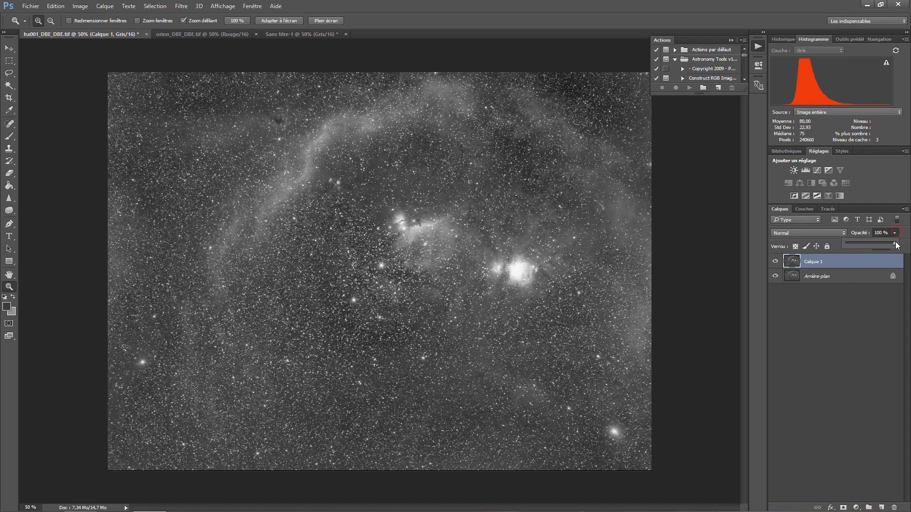
pyautogui.moveTo(865, 243); pyautogui.dragTo(863, 242)
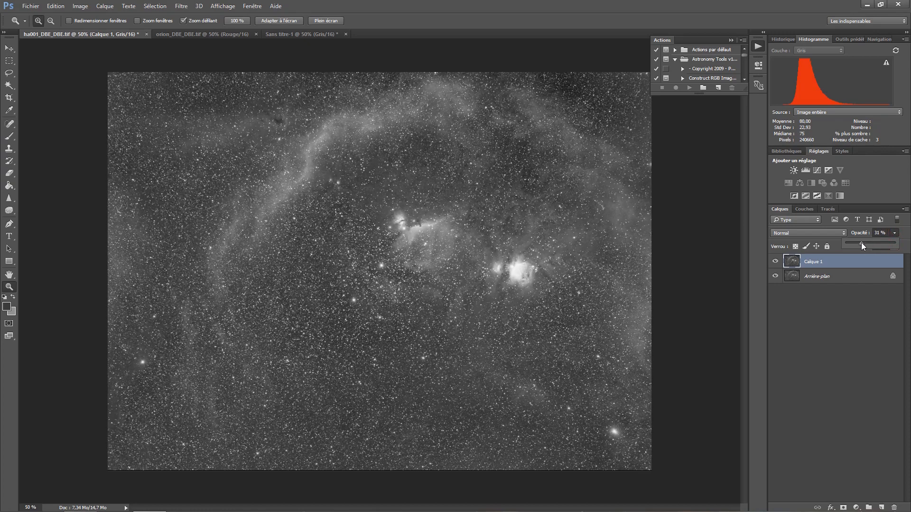
pyautogui.moveTo(862, 243); pyautogui.dragTo(862, 243)
# - Toggle the pasted red layer's visibility to compare the blend with the plain Ha image, and flatten ha001_DBE_DBE.tif
pyautogui.click(776, 263)
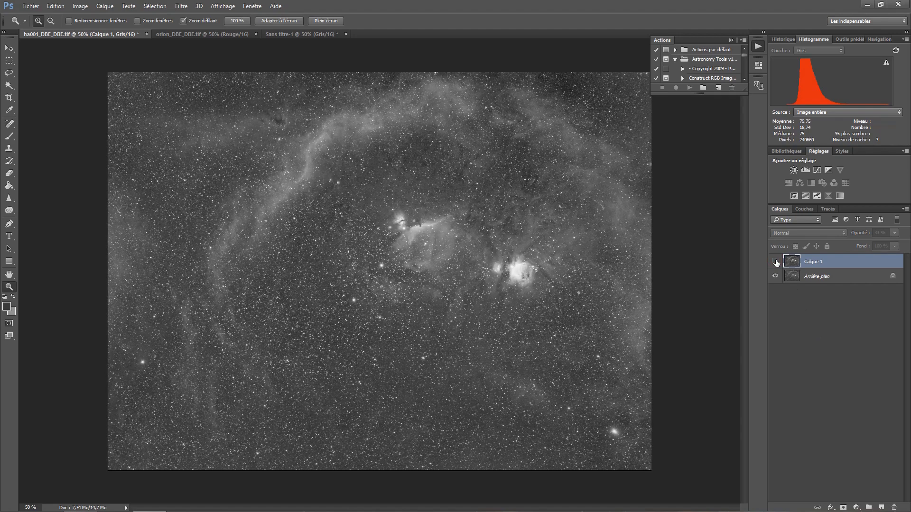
pyautogui.click(775, 263)
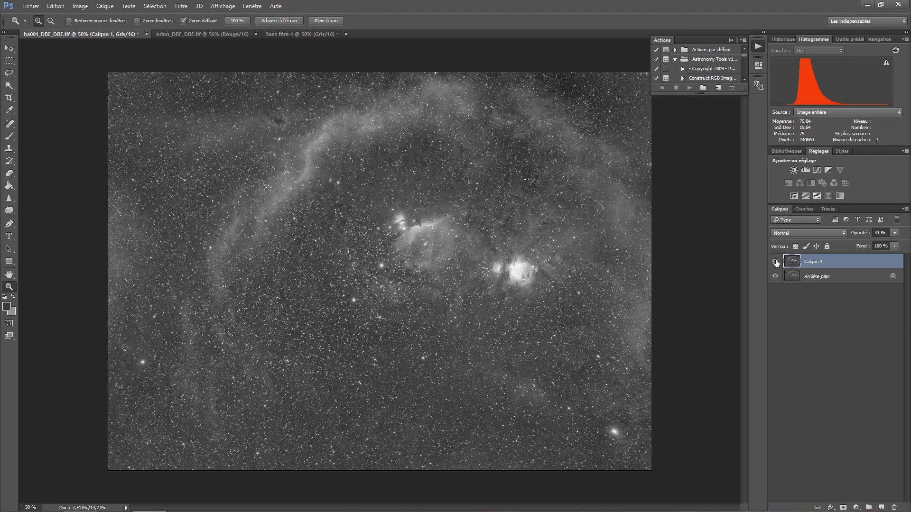
pyautogui.click(776, 262)
pyautogui.click(775, 262)
pyautogui.hotkey('ctrl', 'e')
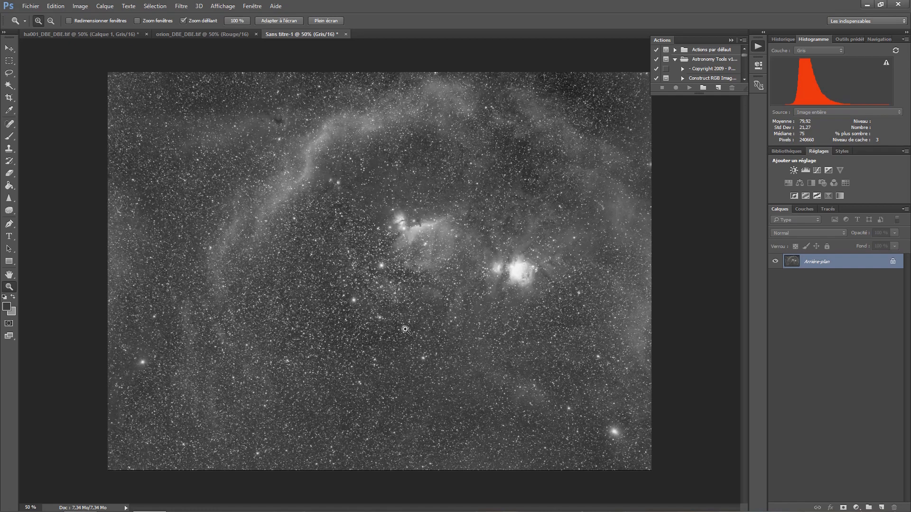
pyautogui.click(81, 35)
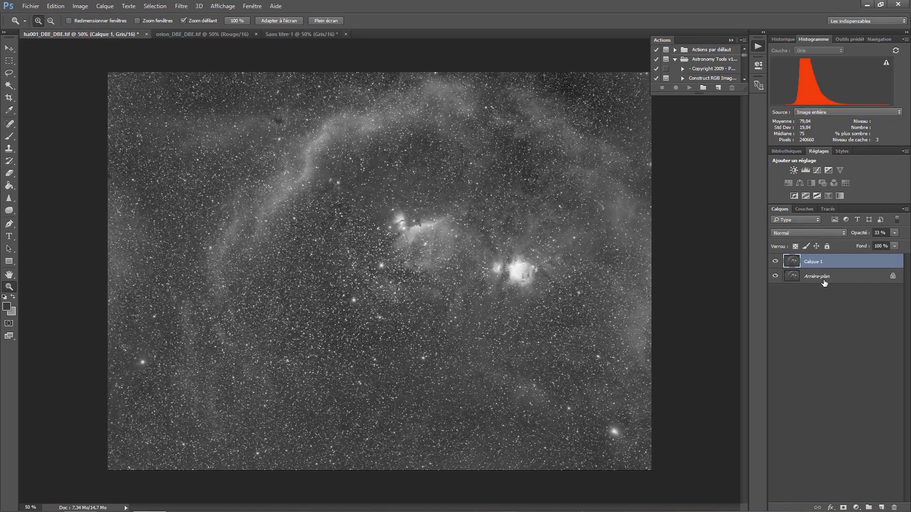
pyautogui.rightClick(827, 281)
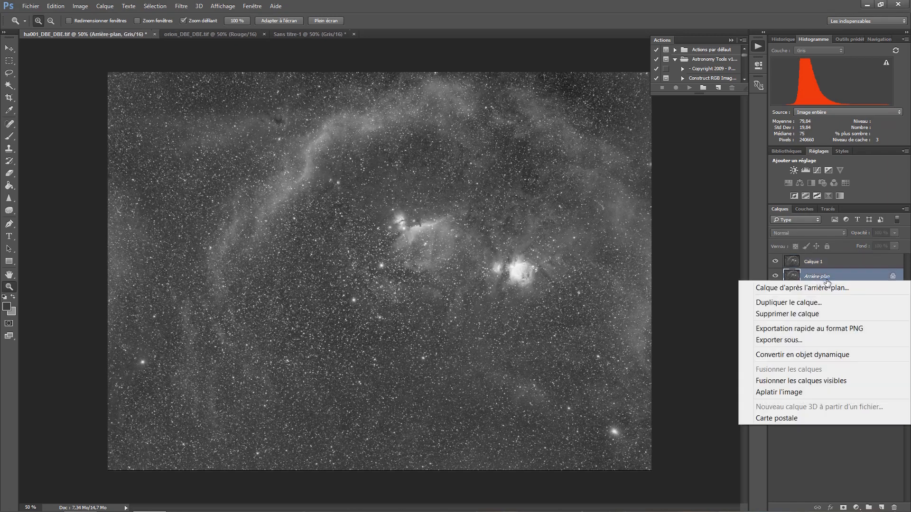
pyautogui.click(809, 391)
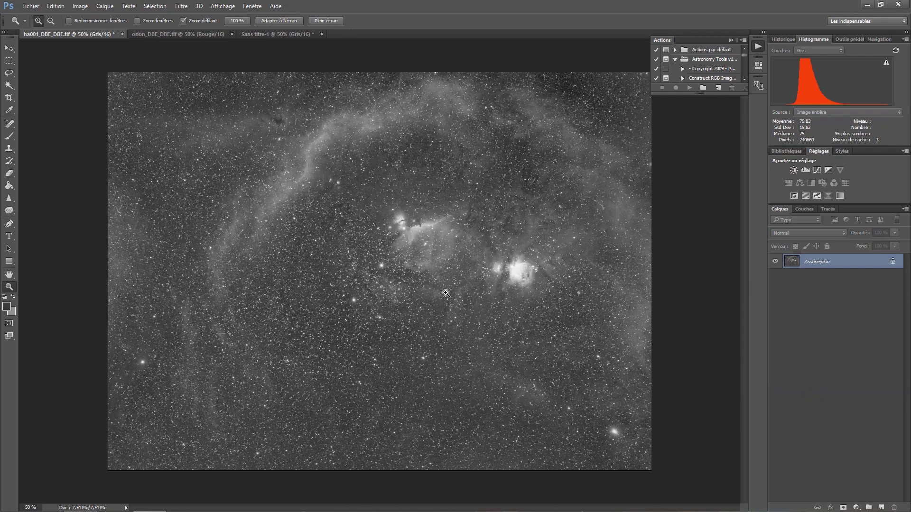
# - Copy the whole blended Sans titre-1 image and bring up the channels of orion_DBE_DBE.tif
pyautogui.click(283, 34)
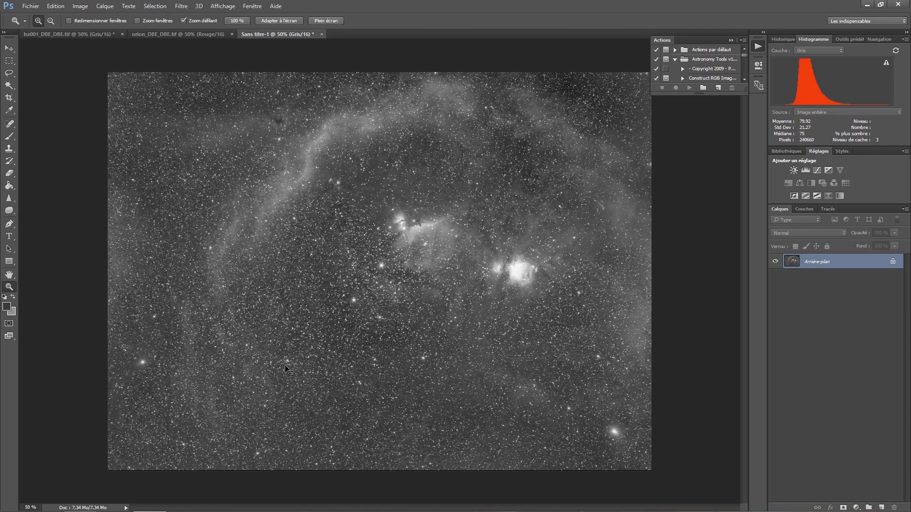
pyautogui.hotkey('ctrl', 'a')
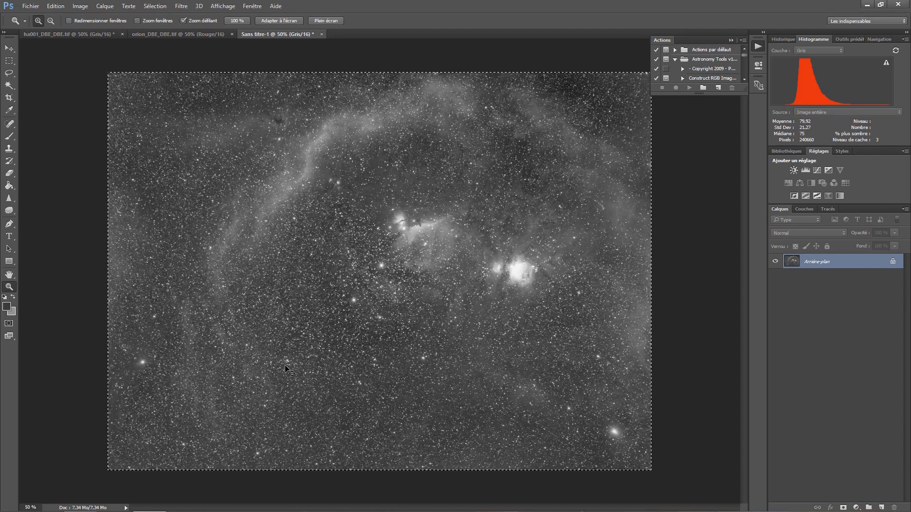
pyautogui.click(183, 33)
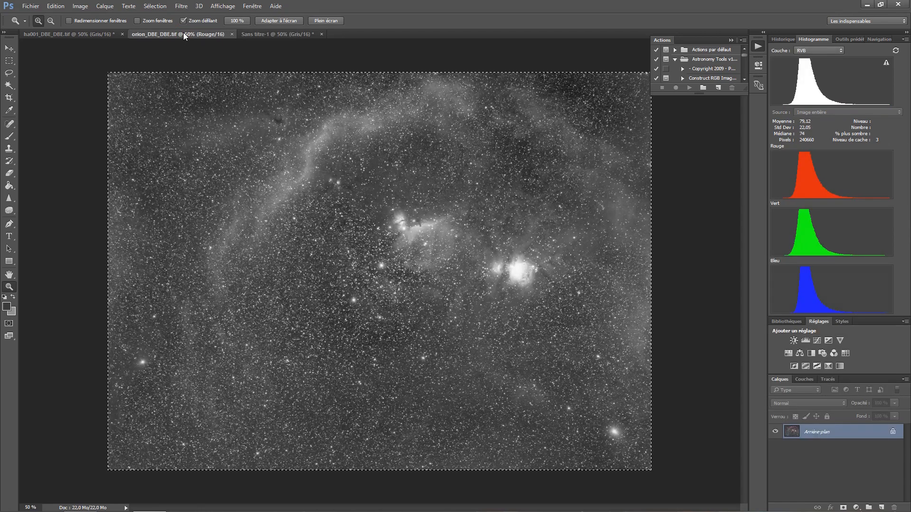
pyautogui.click(804, 378)
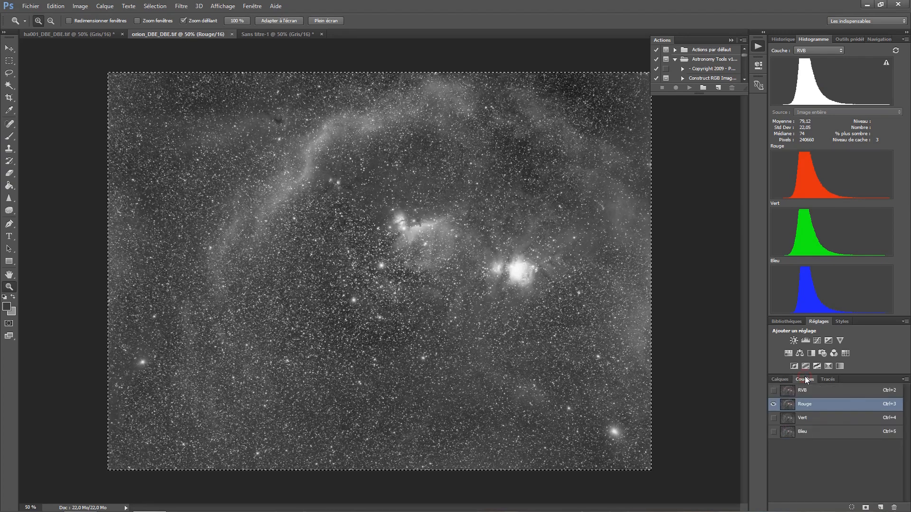
# - Show the RGB composite of orion_DBE_DBE.tif, toggle the red channel's visibility, and leave only the Rouge channel displayed
pyautogui.click(774, 391)
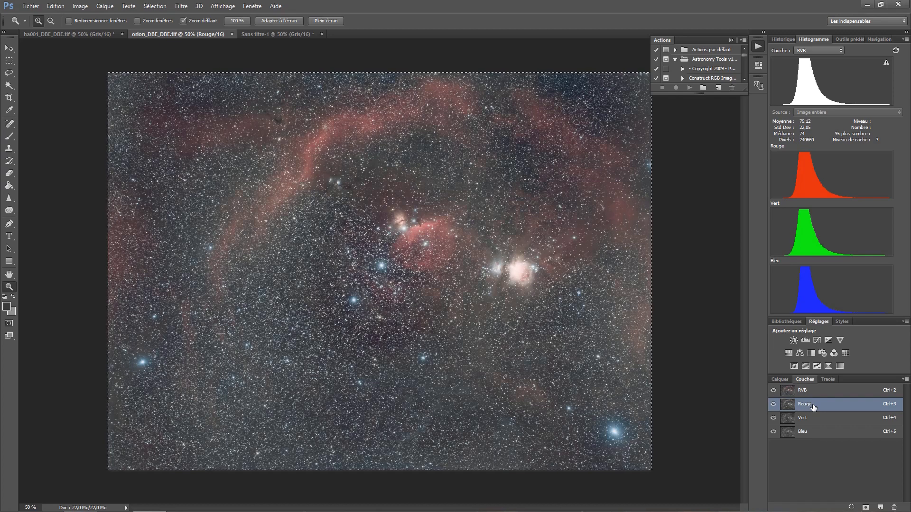
pyautogui.click(779, 379)
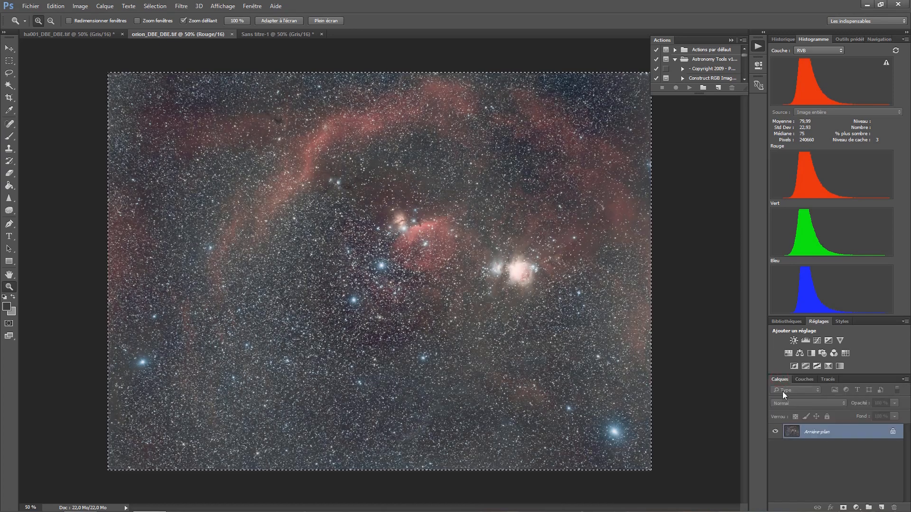
pyautogui.click(807, 378)
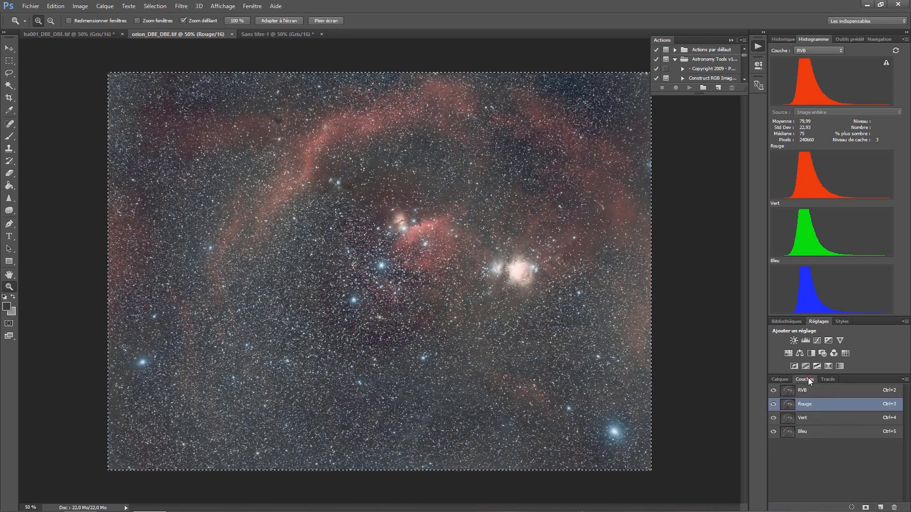
pyautogui.click(773, 405)
pyautogui.click(774, 404)
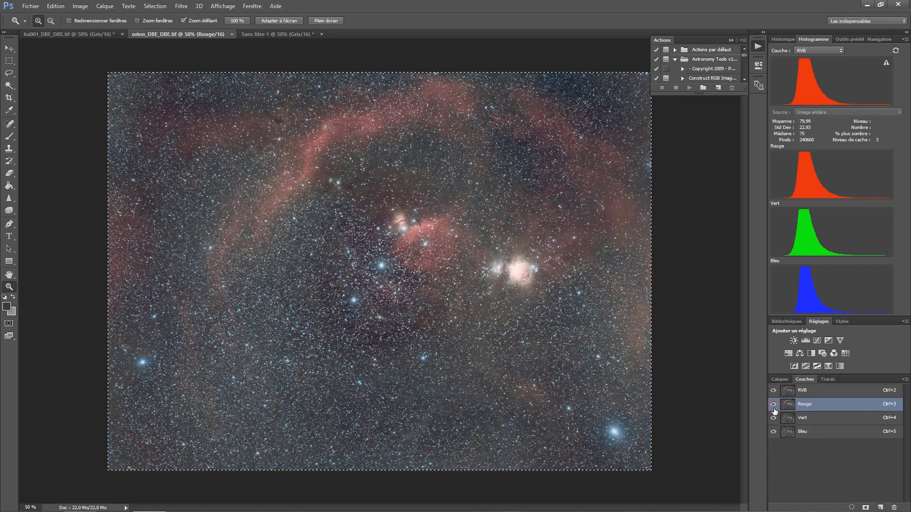
pyautogui.click(773, 418)
pyautogui.click(773, 432)
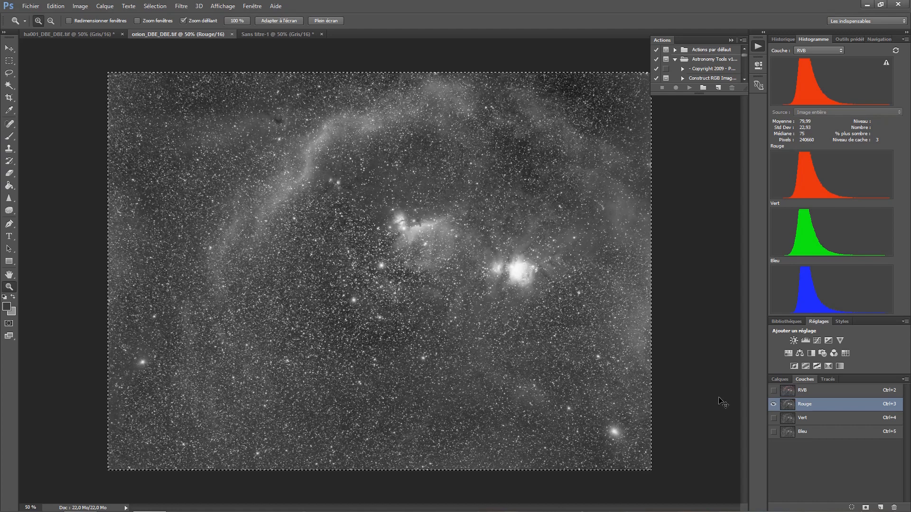
# - Paste the blended image into the Rouge channel of orion_DBE_DBE.tif, deselect, and display the RGB composite
pyautogui.hotkey('ctrl', 'v')
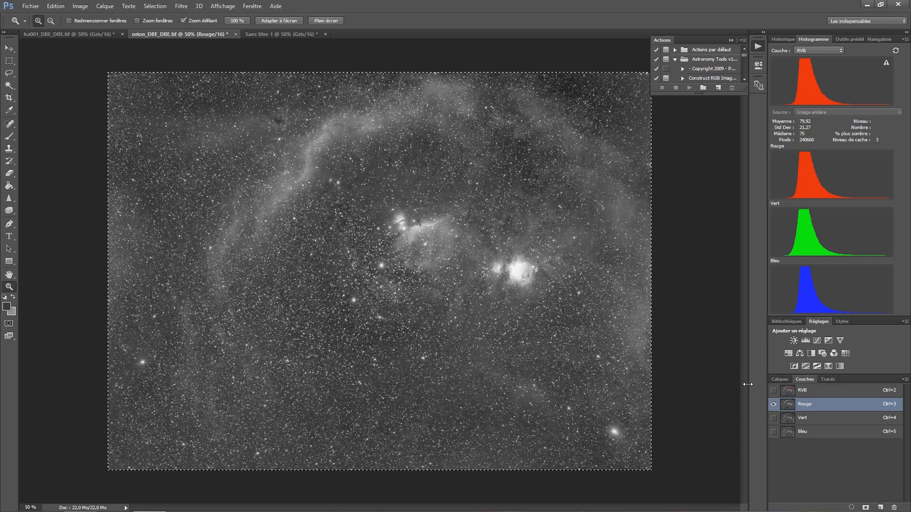
pyautogui.hotkey('ctrl', 'd')
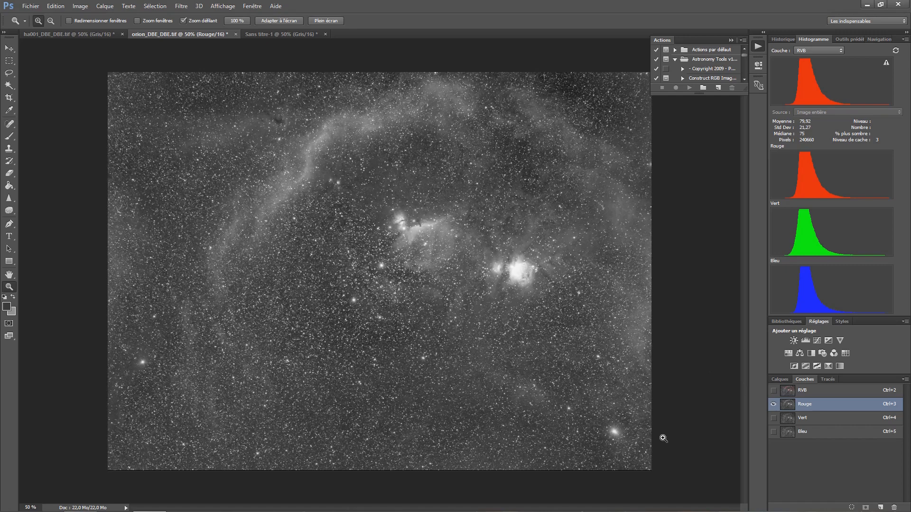
pyautogui.click(773, 390)
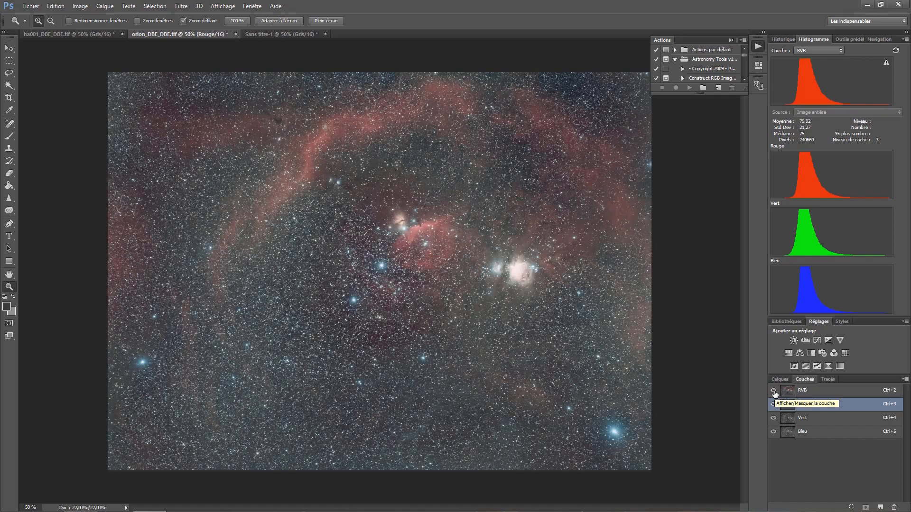
# - Step back through the document history to compare the original colours with the new red channel, ending on the latest state
pyautogui.click(782, 39)
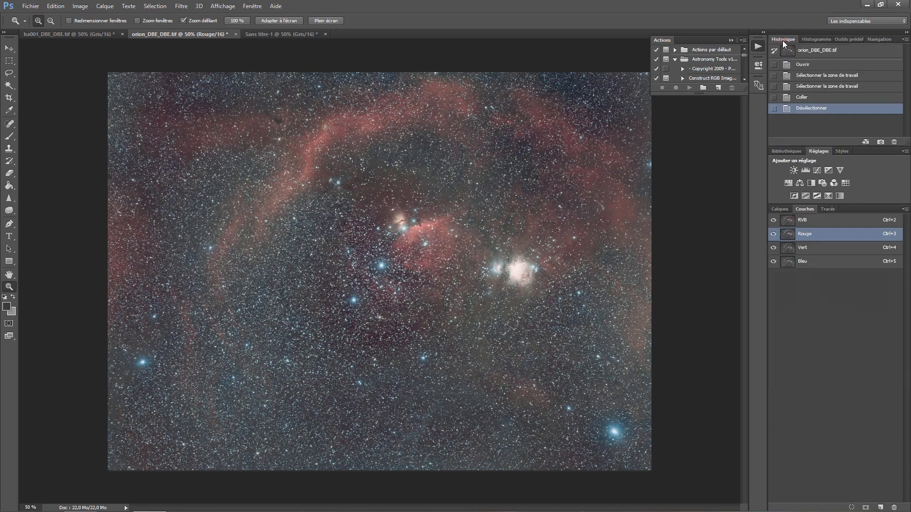
pyautogui.click(800, 98)
pyautogui.click(811, 88)
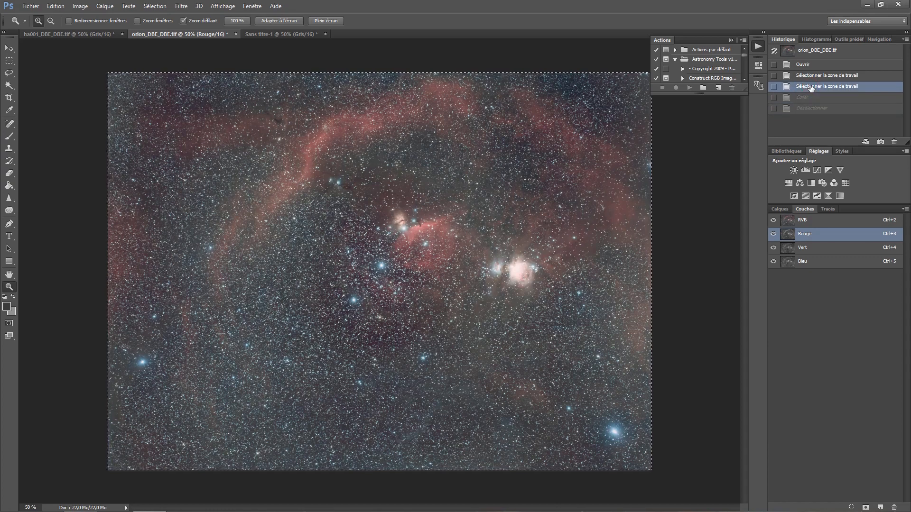
pyautogui.click(818, 76)
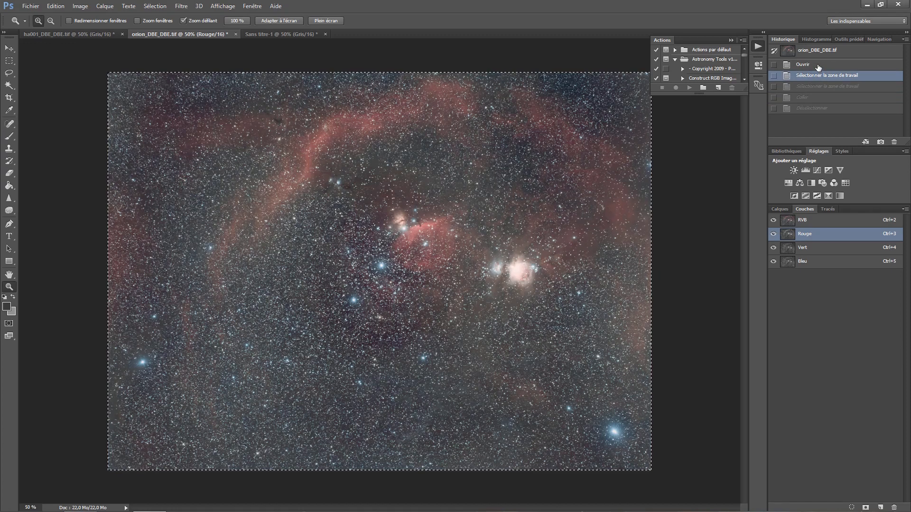
pyautogui.click(818, 66)
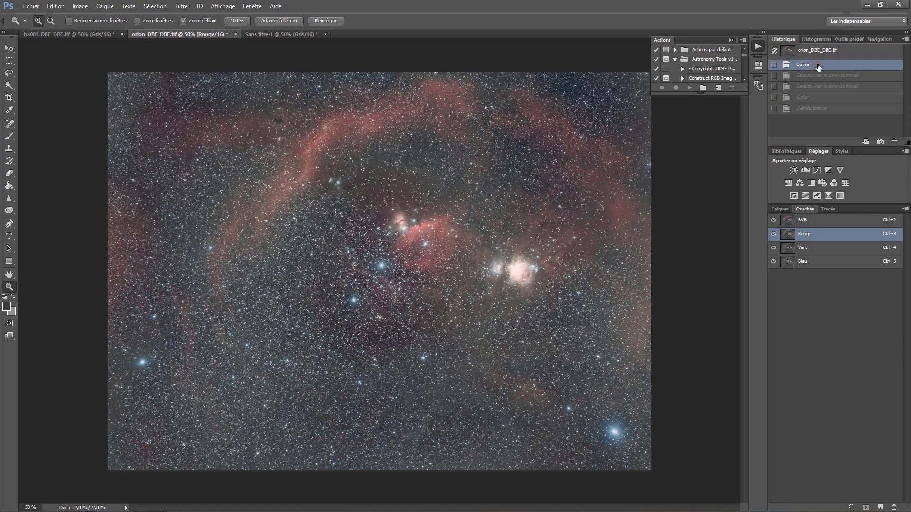
pyautogui.click(810, 109)
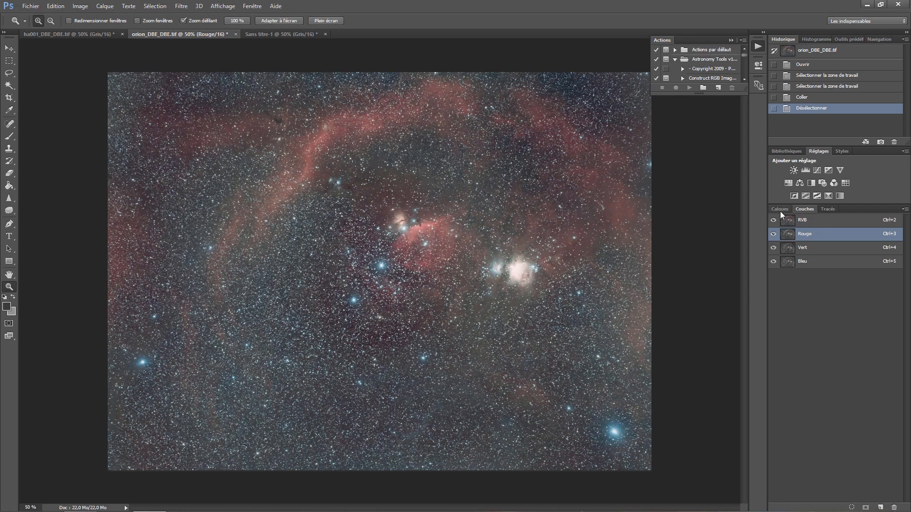
# - Reselect the RGB composite channel of orion_DBE_DBE.tif and copy the whole flattened ha001_DBE_DBE.tif image
pyautogui.click(807, 223)
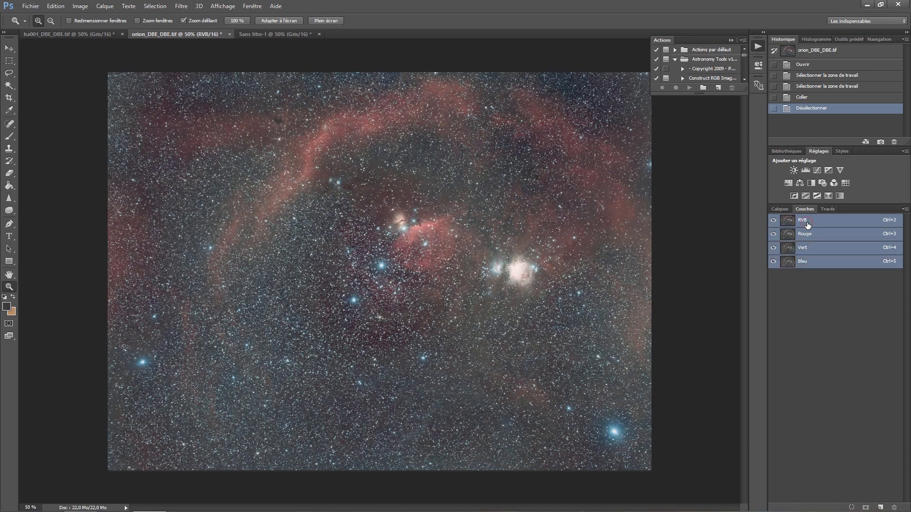
pyautogui.click(778, 209)
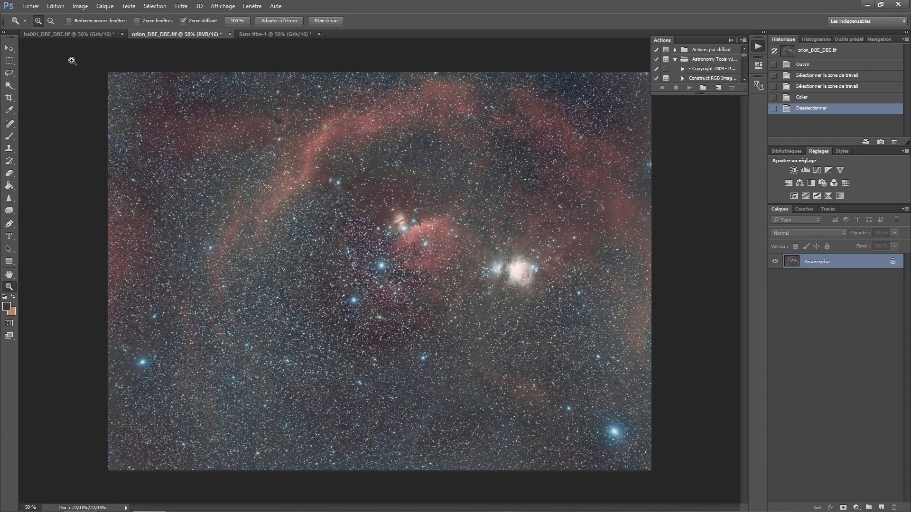
pyautogui.click(64, 34)
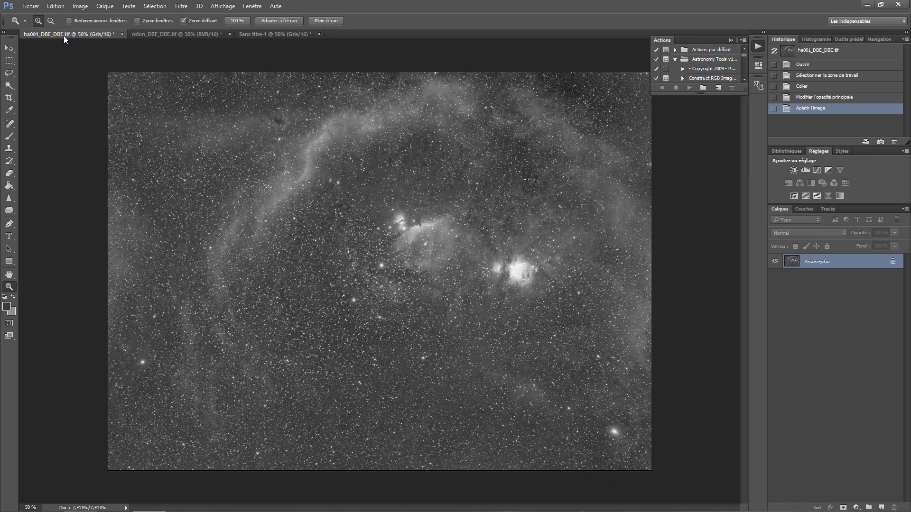
pyautogui.hotkey('ctrl', 'a')
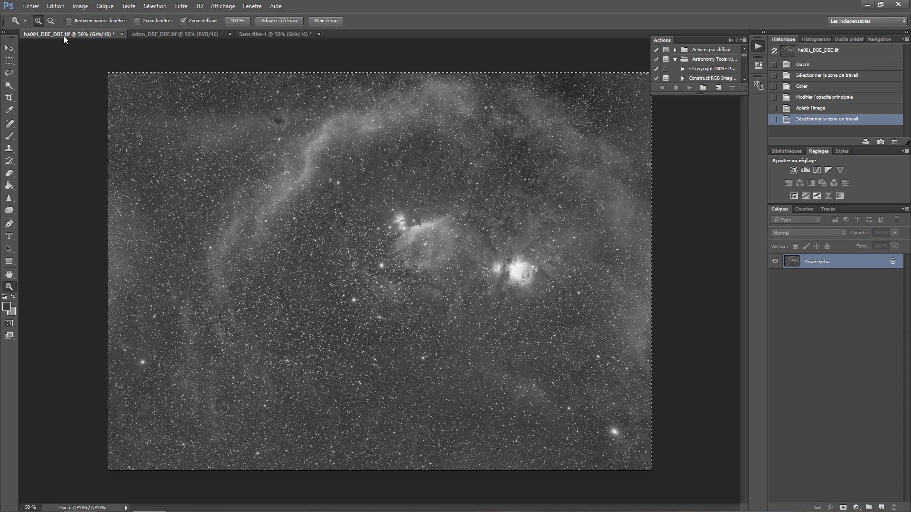
# - Paste the copied Ha image as a layer over orion_DBE_DBE.tif, blended in Luminosité mode at 31% opacity
pyautogui.click(157, 34)
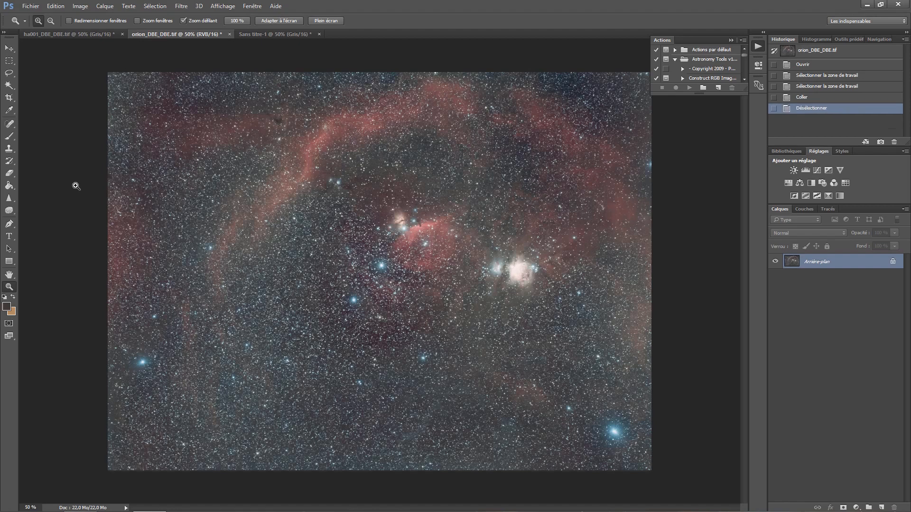
pyautogui.hotkey('ctrl', 'v')
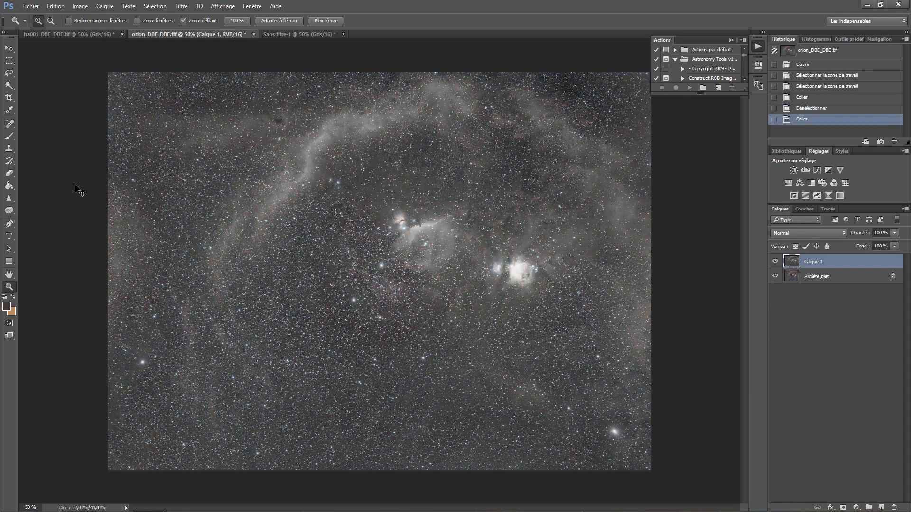
pyautogui.click(799, 232)
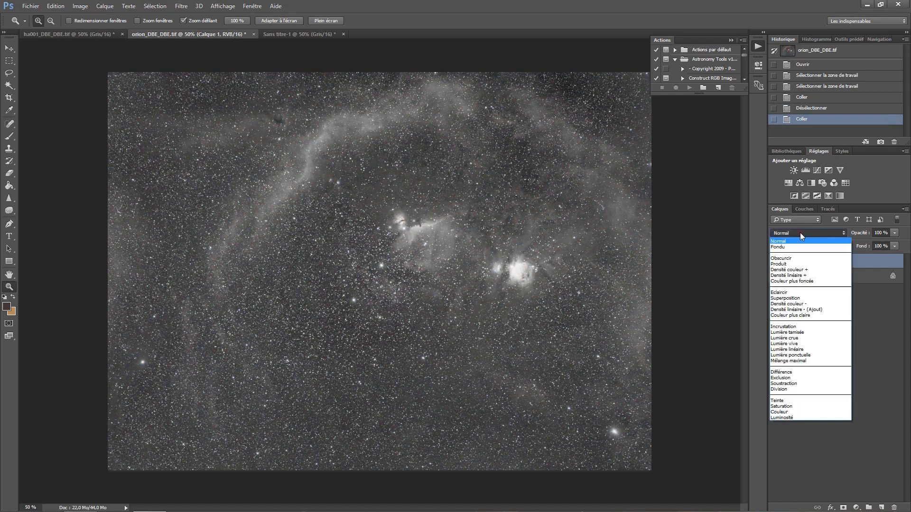
pyautogui.click(788, 417)
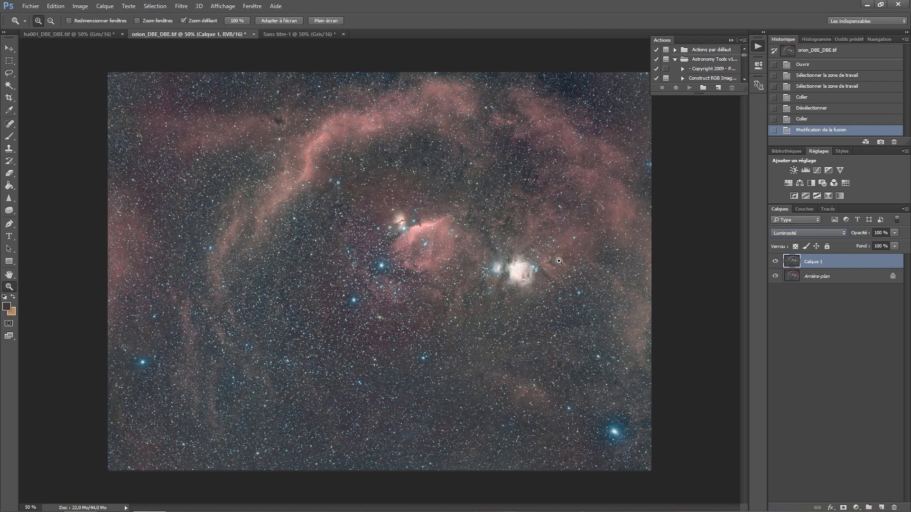
pyautogui.click(894, 233)
pyautogui.moveTo(895, 245); pyautogui.dragTo(859, 244)
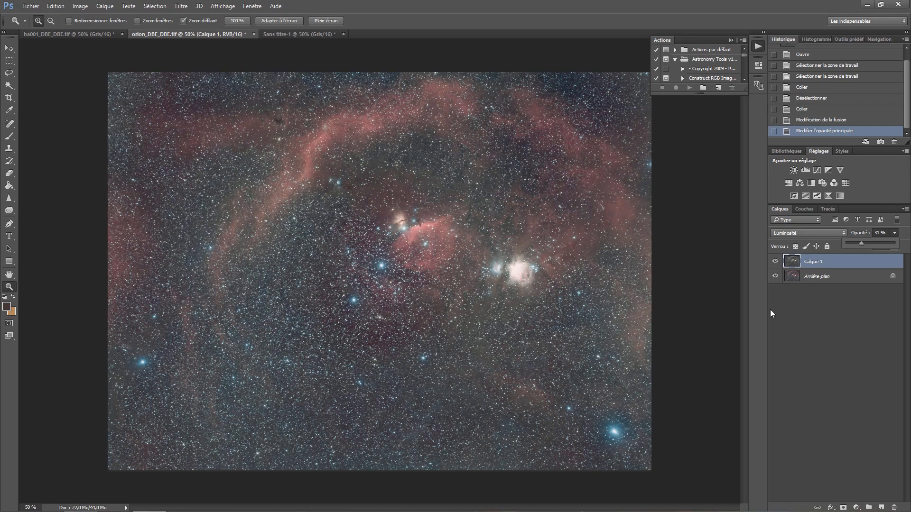
# - Add a Selective Color adjustment layer with cyan at -41% in the reds, set it to Couleur blending, and compare the image without it
pyautogui.click(827, 196)
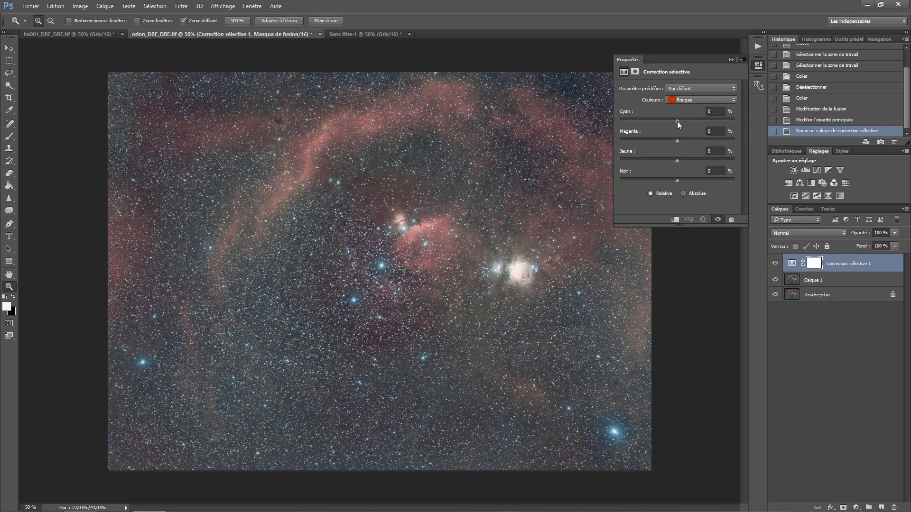
pyautogui.moveTo(677, 121); pyautogui.dragTo(675, 120)
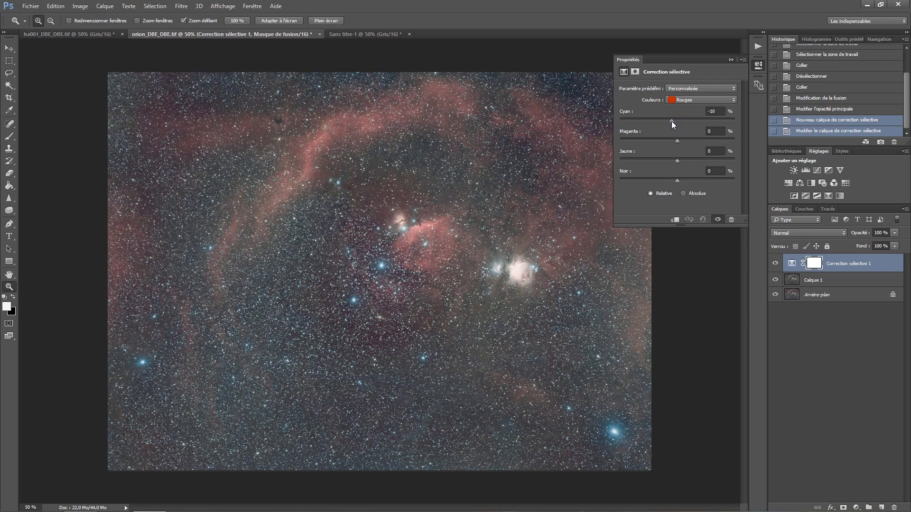
pyautogui.moveTo(667, 121); pyautogui.dragTo(653, 122)
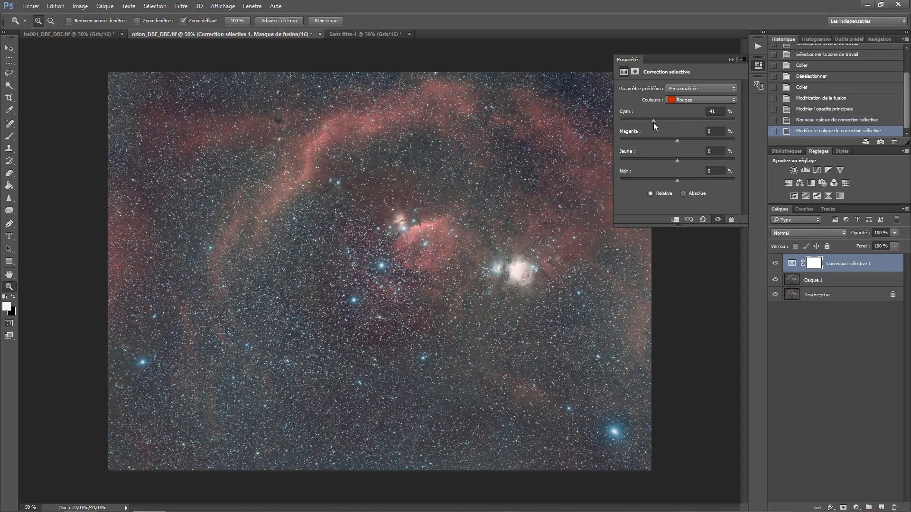
pyautogui.click(795, 232)
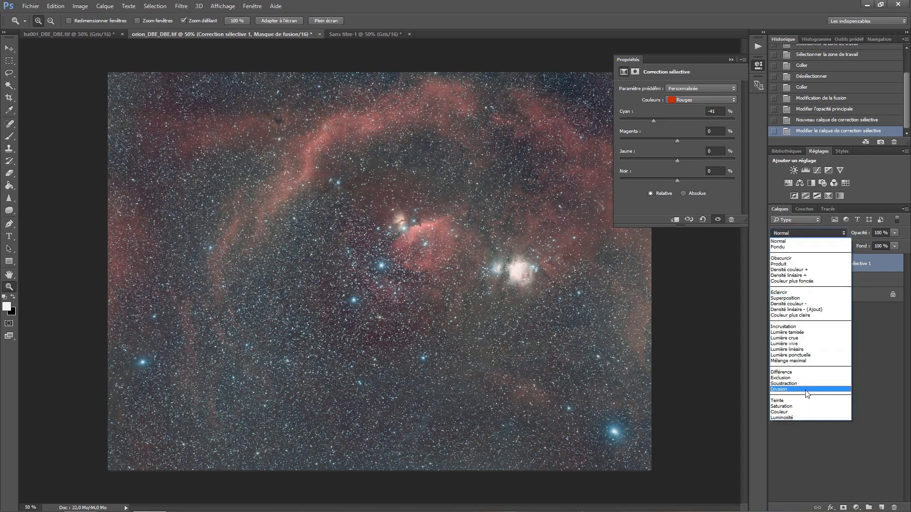
pyautogui.click(805, 412)
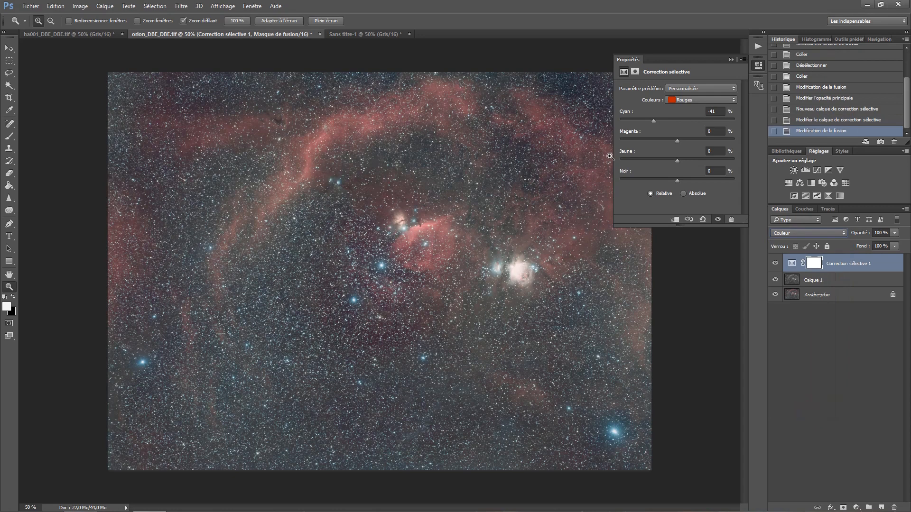
pyautogui.click(775, 264)
pyautogui.click(775, 264)
# - Paste the Ha image again as a second layer above the selective colour adjustment and set its blend mode to Luminosité
pyautogui.hotkey('ctrl', 'v')
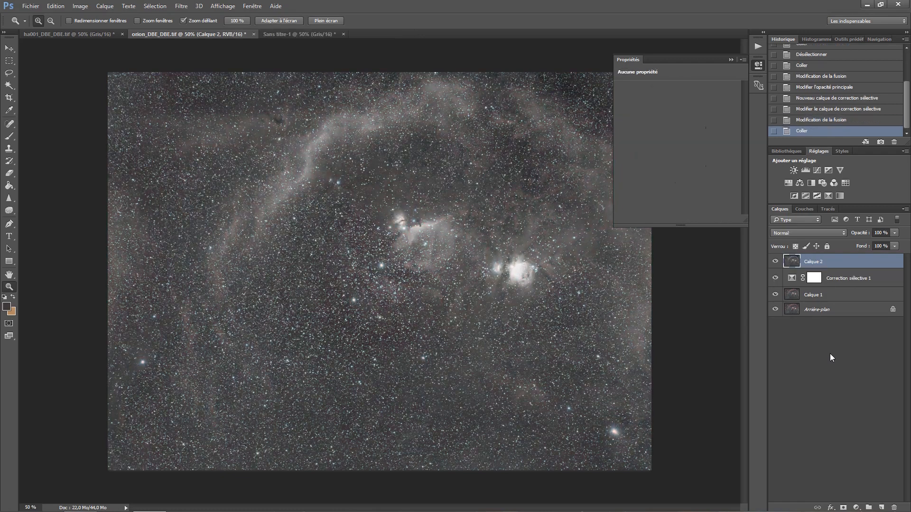
pyautogui.click(812, 235)
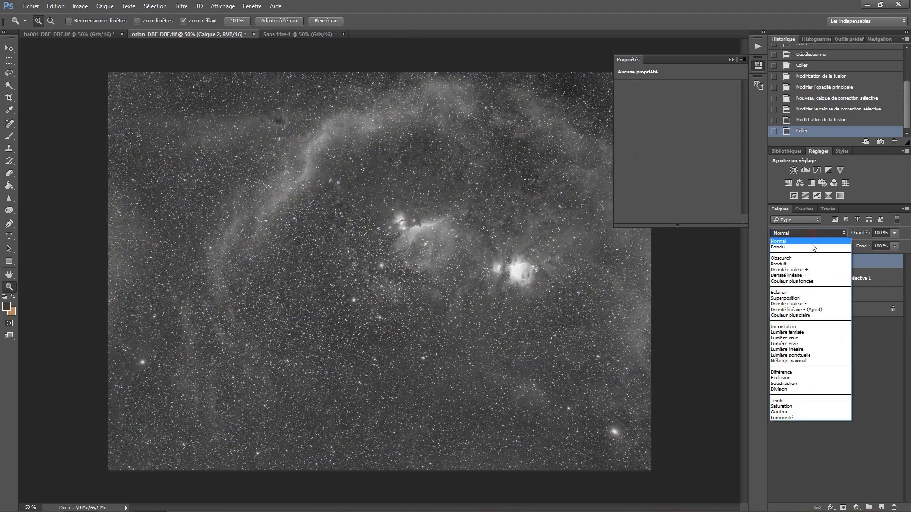
pyautogui.click(790, 417)
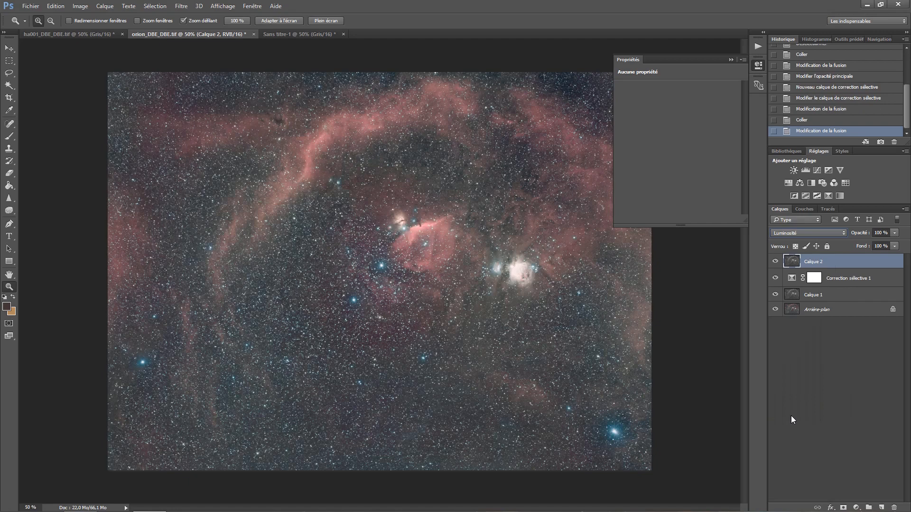
# - Add a second Selective Color adjustment layer with cyan at -63% in the reds and set its blend mode to Couleur
pyautogui.click(829, 195)
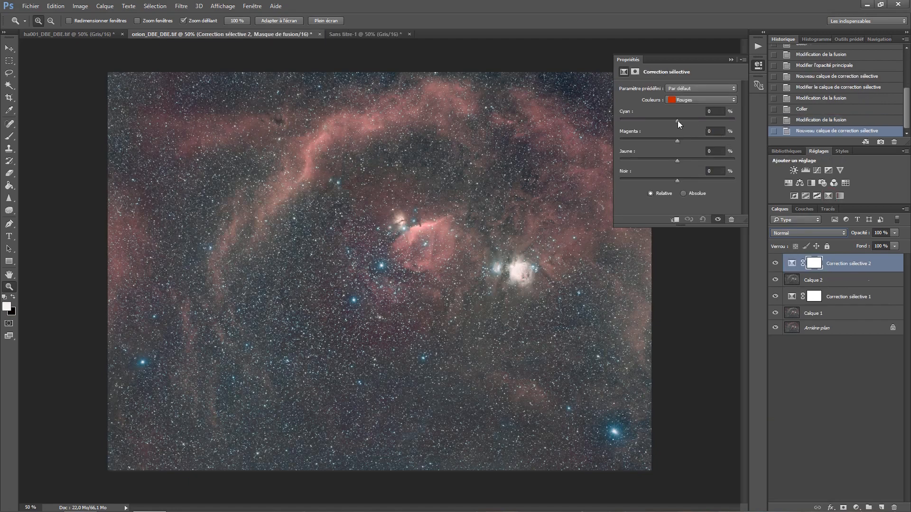
pyautogui.moveTo(677, 121); pyautogui.dragTo(646, 123)
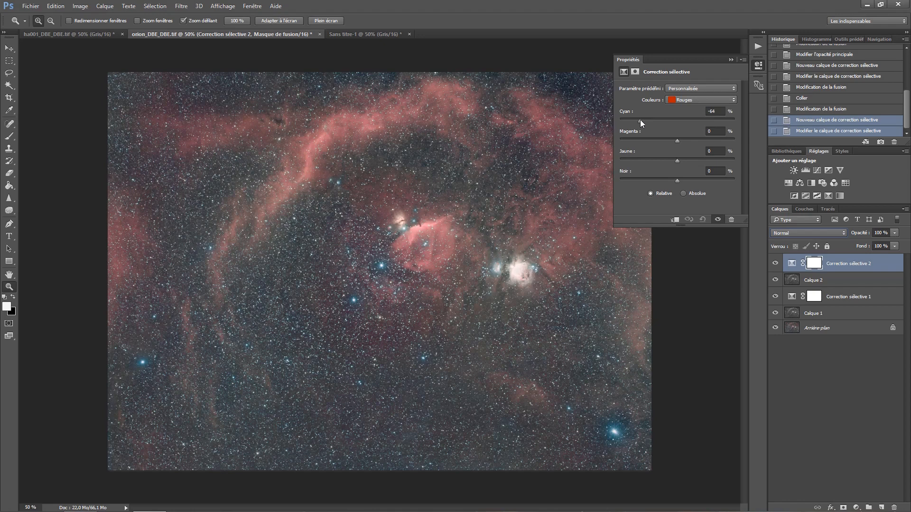
pyautogui.moveTo(639, 120); pyautogui.dragTo(641, 120)
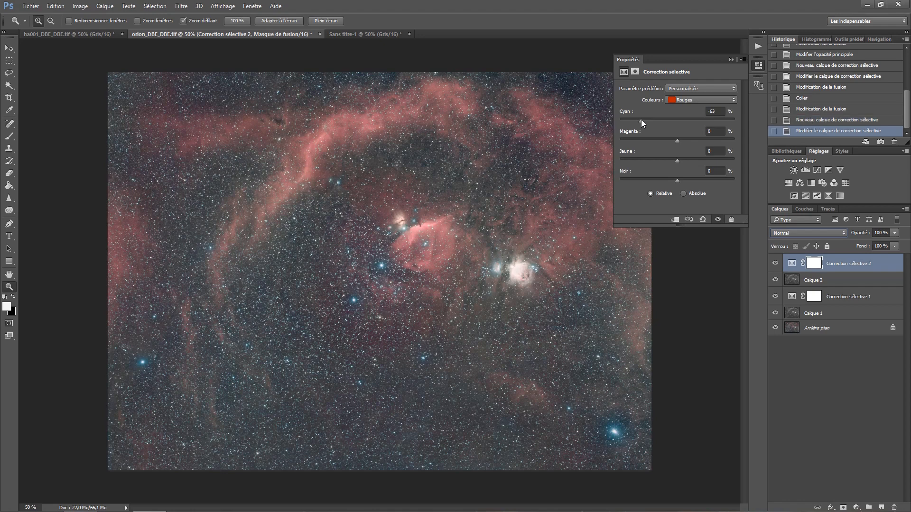
pyautogui.click(778, 232)
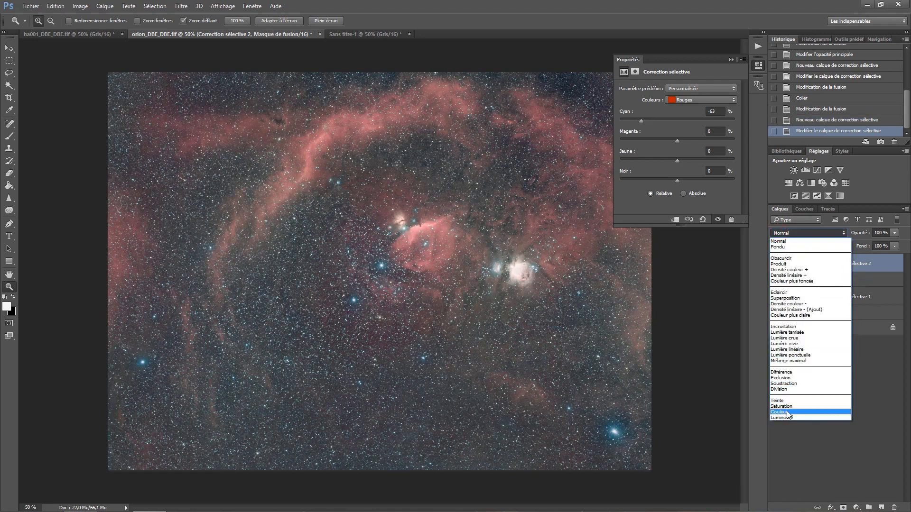
pyautogui.click(788, 412)
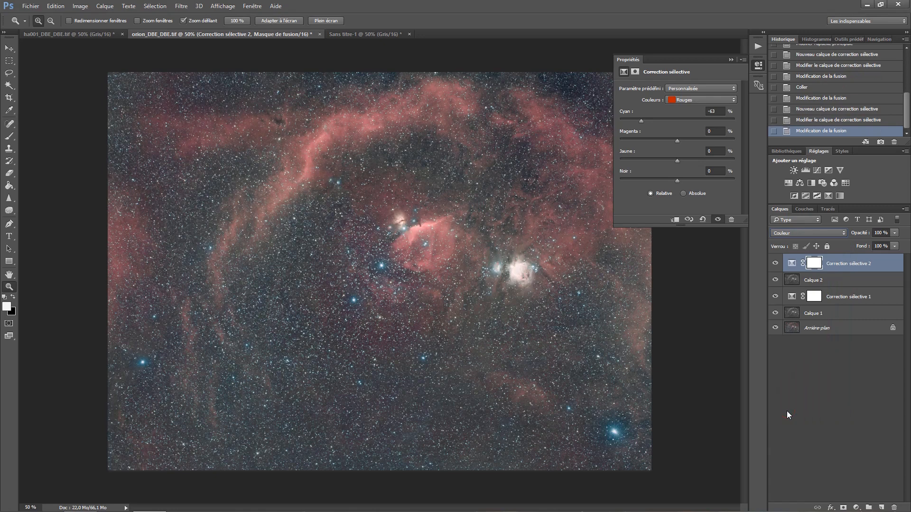
# - Paste a third copy of the Ha image on top of the layer stack in Luminosité blend mode
pyautogui.hotkey('ctrl', 'v')
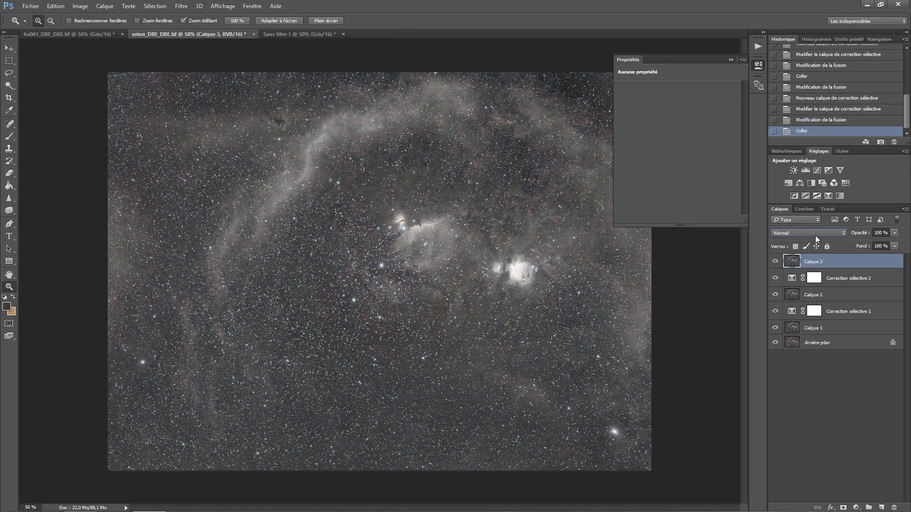
pyautogui.click(815, 234)
pyautogui.click(777, 419)
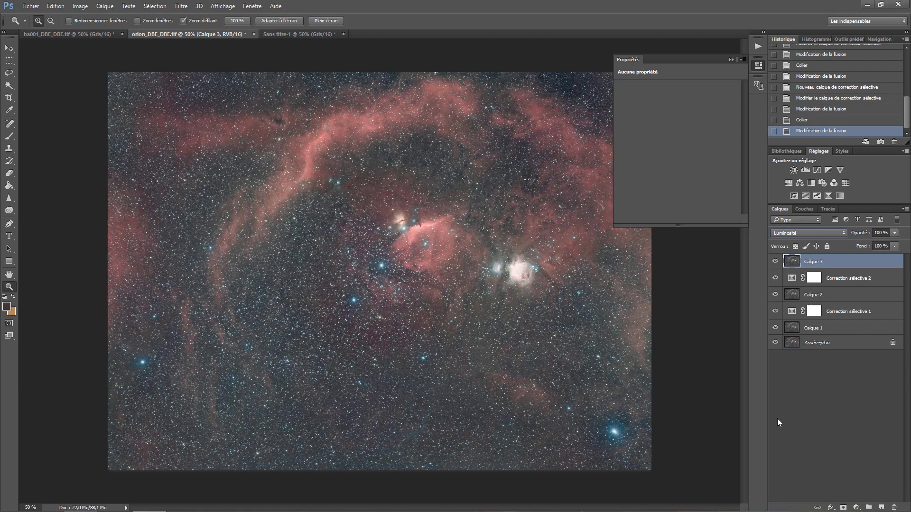
# - Add a third Selective Color adjustment layer with cyan at -34% in the reds, blended in Couleur mode
pyautogui.click(830, 195)
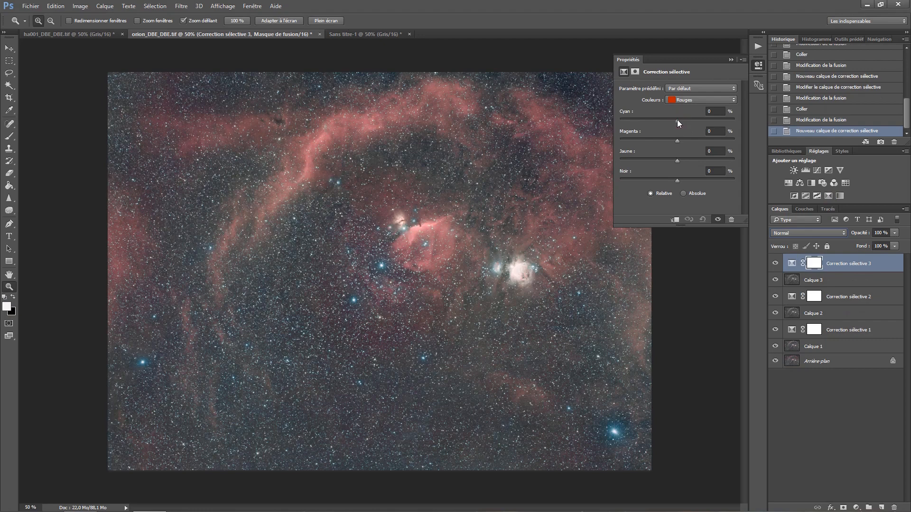
pyautogui.moveTo(676, 120); pyautogui.dragTo(658, 121)
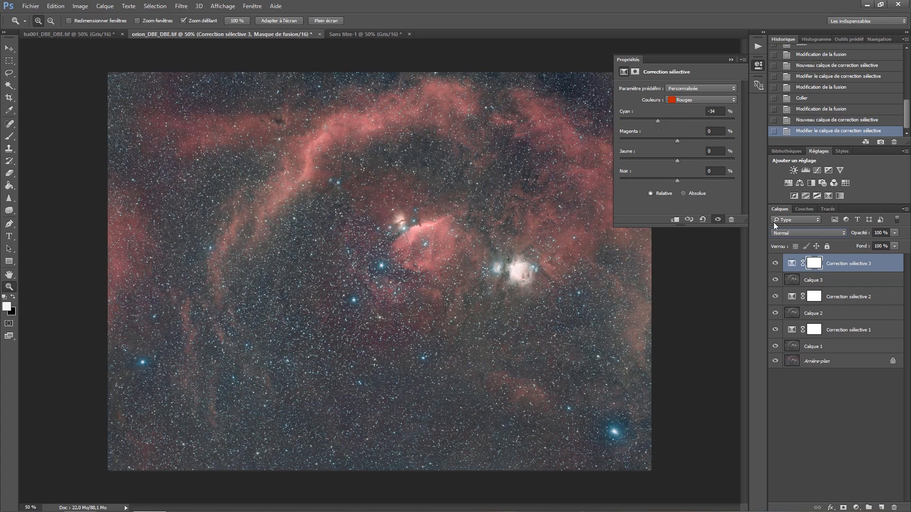
pyautogui.click(796, 233)
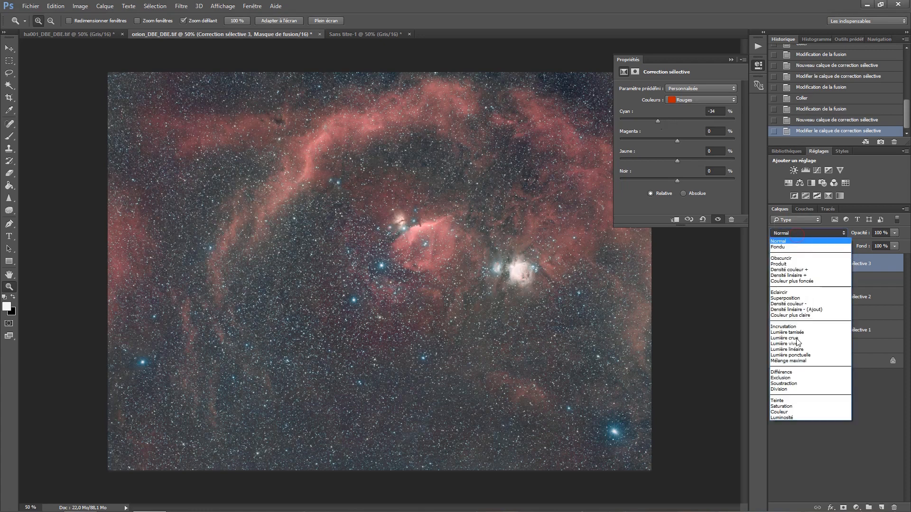
pyautogui.click(793, 412)
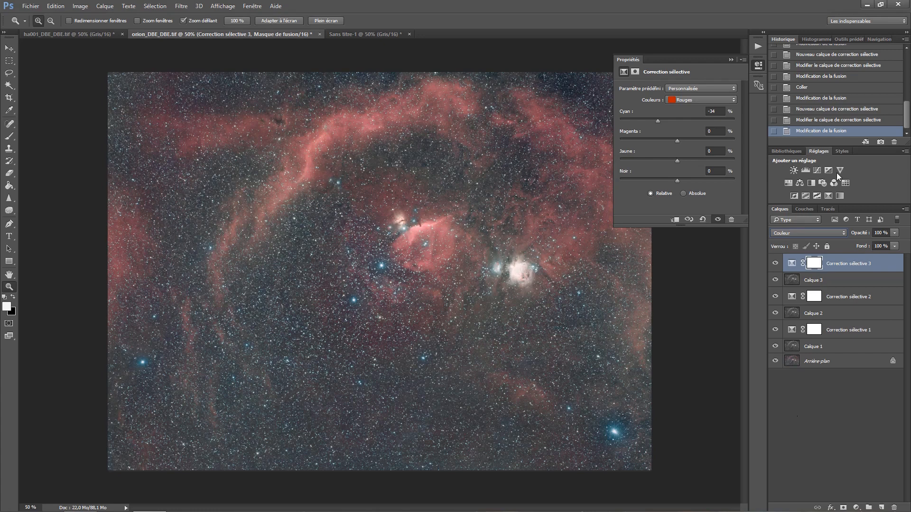
# - Show the histogram, target the RVB composite channel instead of the top adjustment's mask, and return to the layer list
pyautogui.click(812, 38)
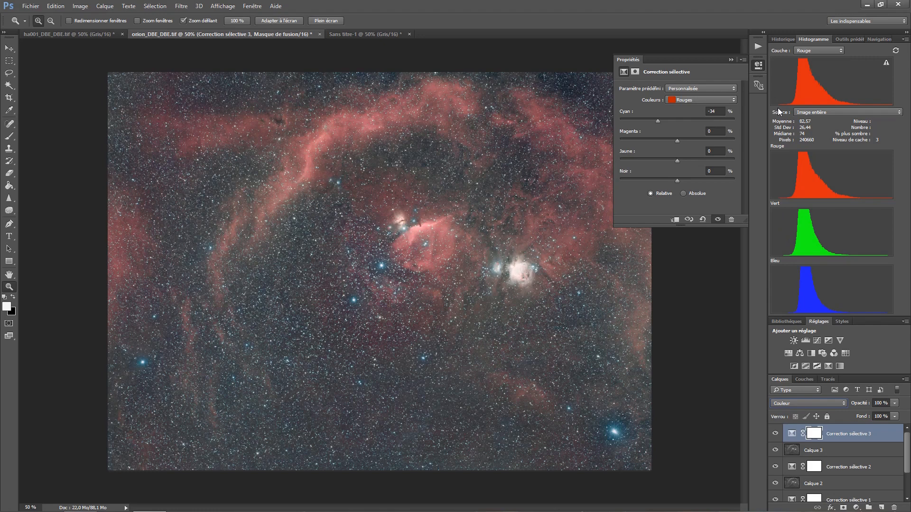
pyautogui.click(805, 382)
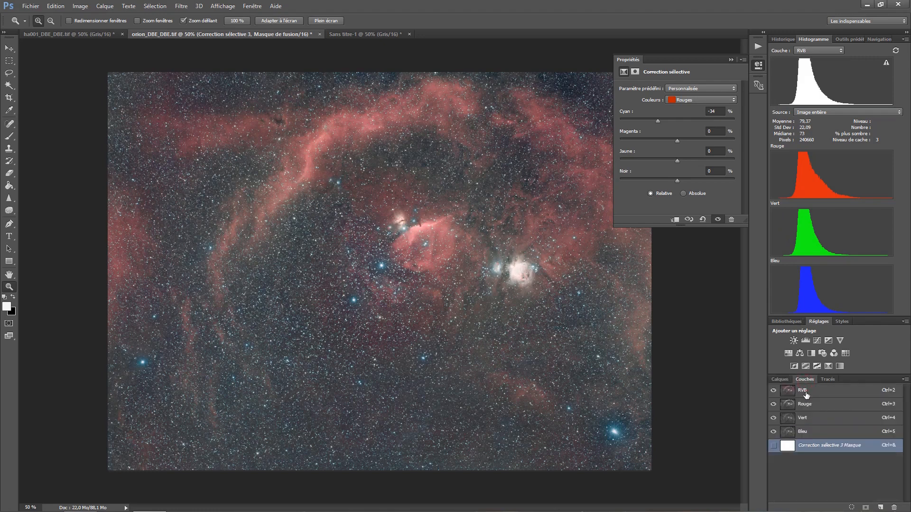
pyautogui.click(805, 394)
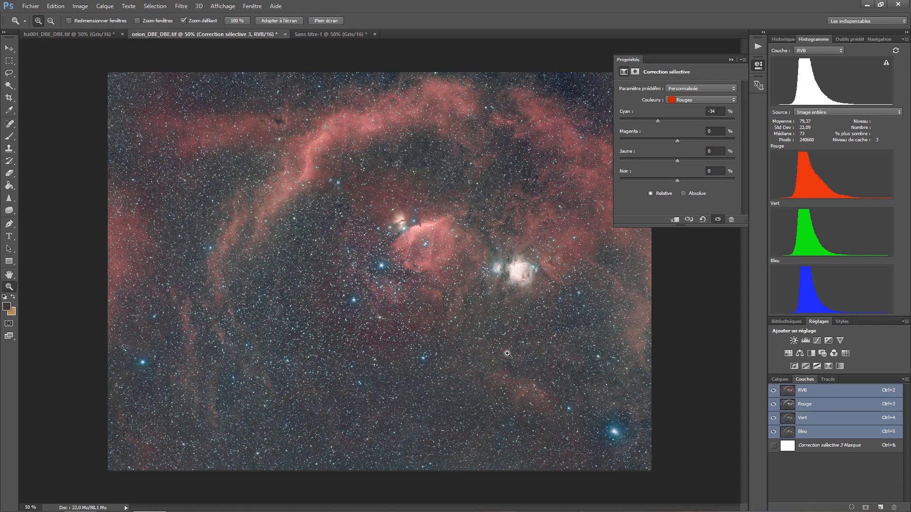
pyautogui.click(779, 380)
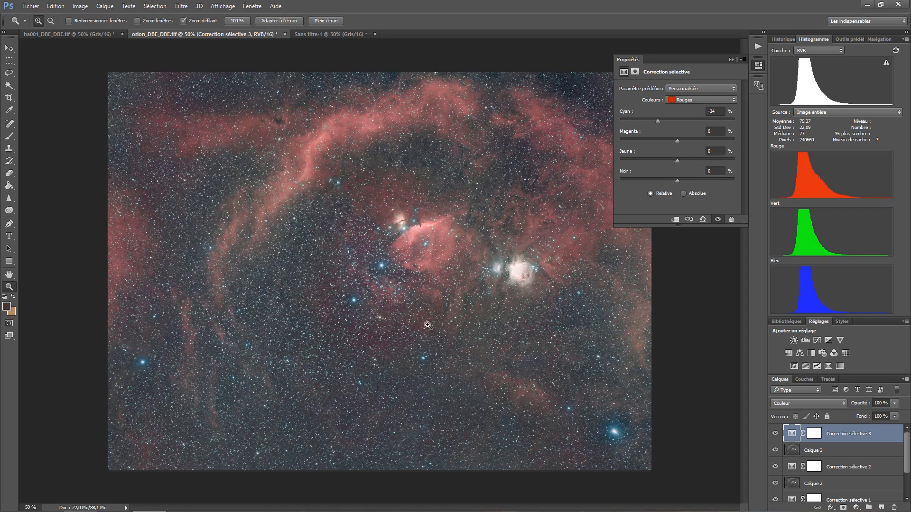
# - Select the red nebula areas by colour range, sampling the bright red arc with a tolerance of 77
pyautogui.click(156, 7)
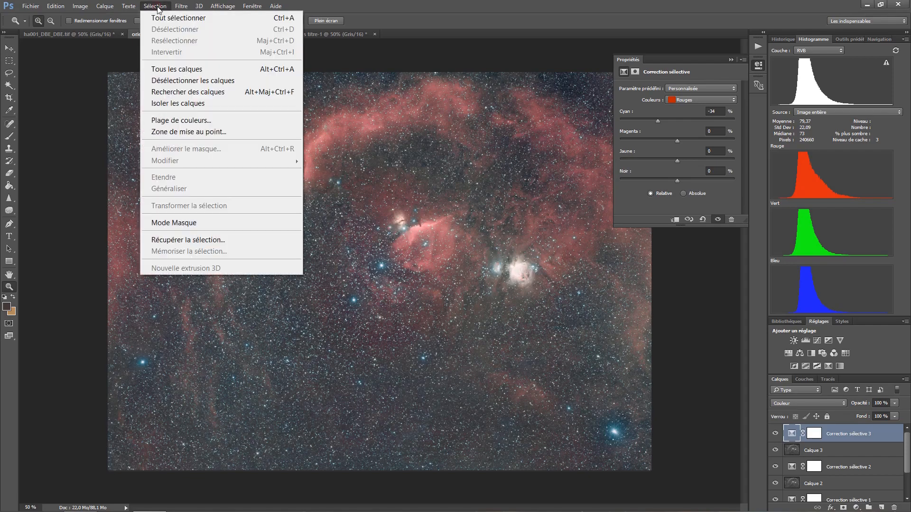
pyautogui.click(195, 121)
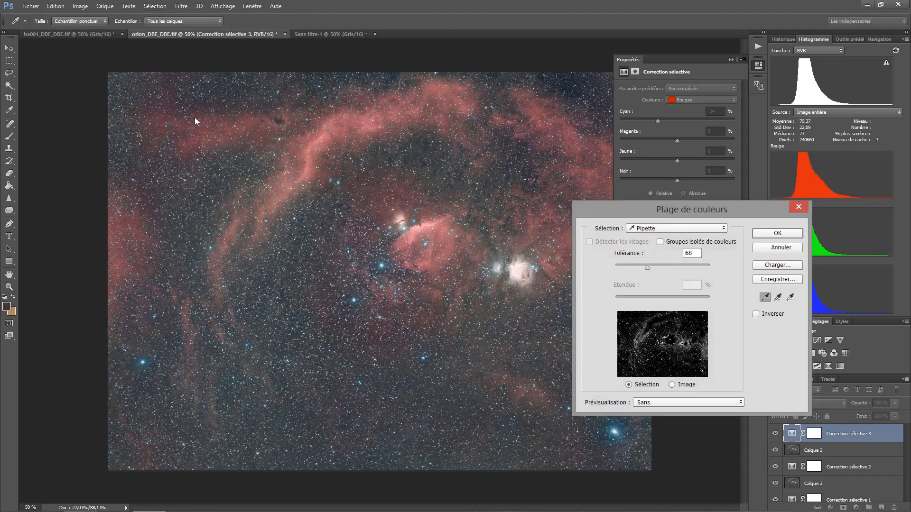
pyautogui.click(326, 132)
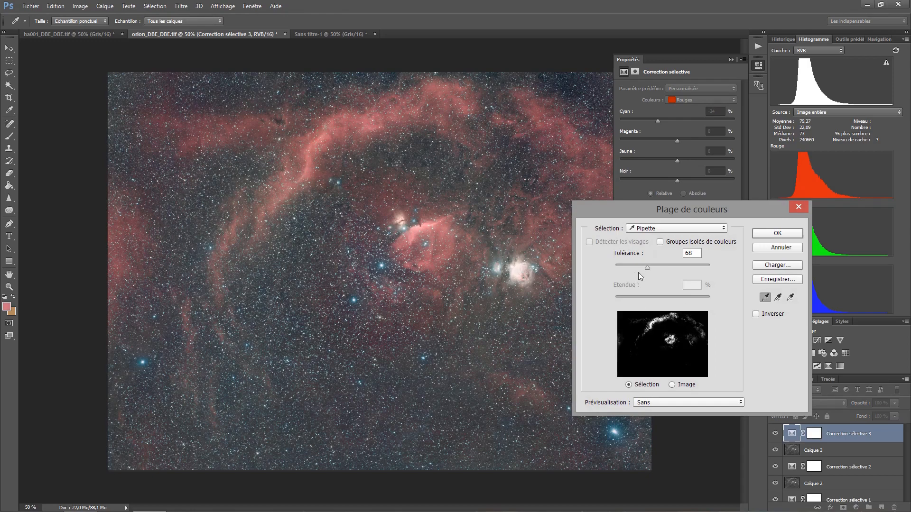
pyautogui.moveTo(647, 268)
pyautogui.mouseDown()
pyautogui.moveTo(666, 267)
pyautogui.moveTo(651, 267)
pyautogui.mouseUp()
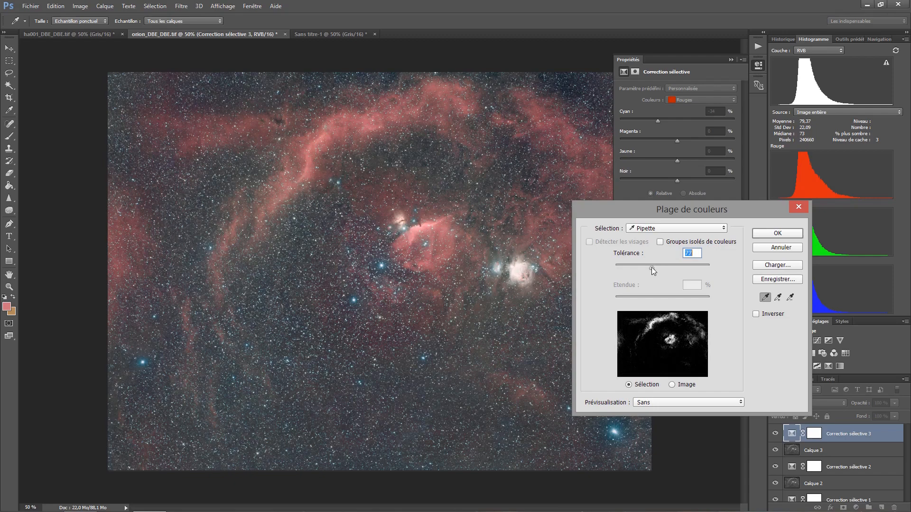
pyautogui.click(779, 233)
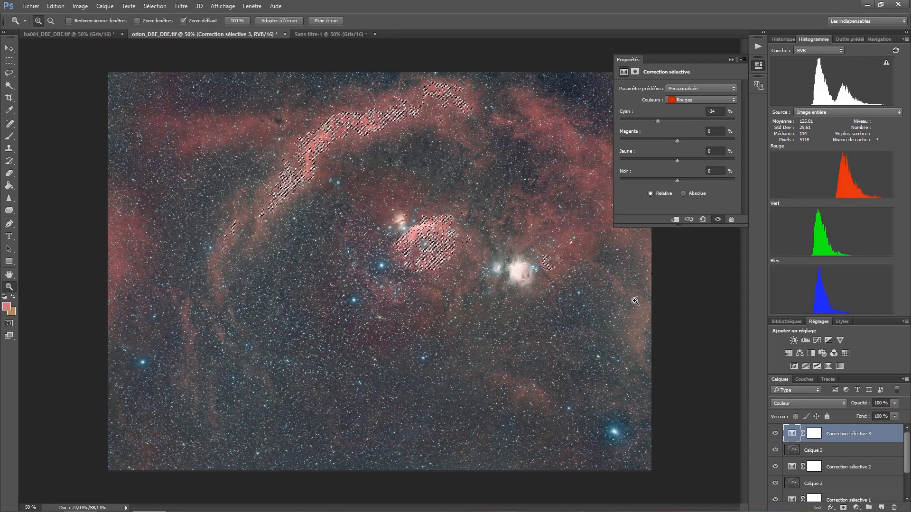
# - Add a Color Balance adjustment layer masked by the red nebula selection, display its mask and feather it by 4.3 px
pyautogui.click(799, 353)
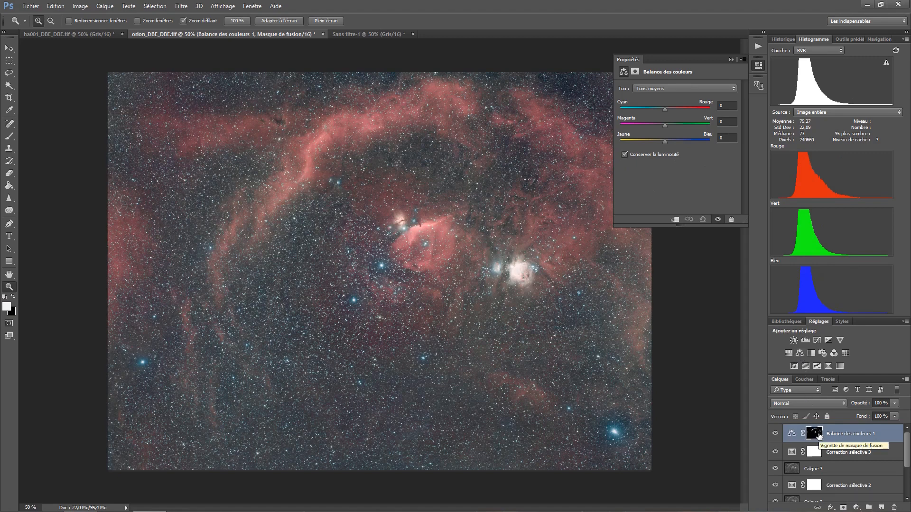
pyautogui.press('alt')
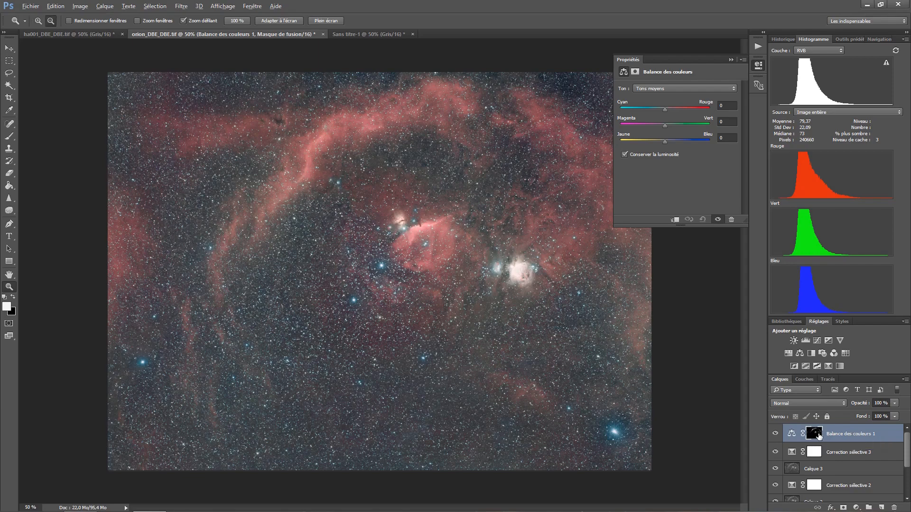
pyautogui.keyDown('alt'); pyautogui.click(818, 435); pyautogui.keyUp('alt')
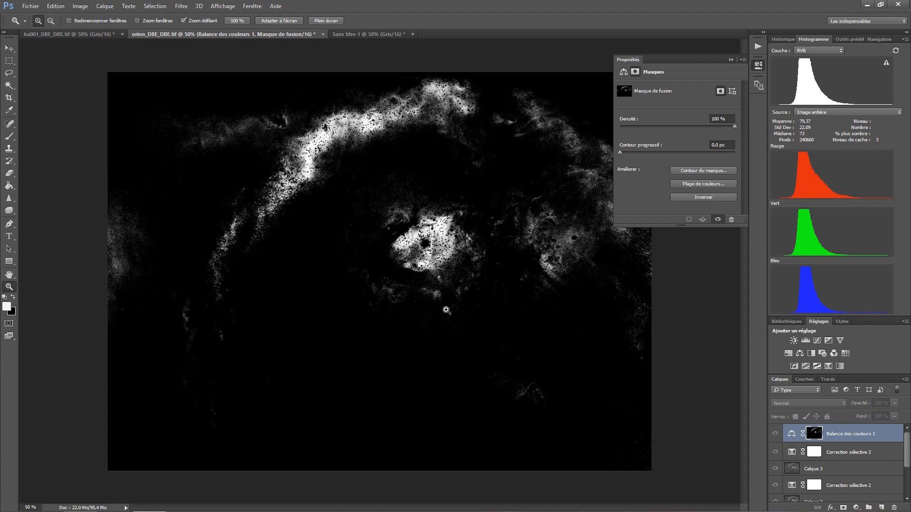
pyautogui.click(619, 151)
pyautogui.moveTo(628, 152); pyautogui.dragTo(647, 153)
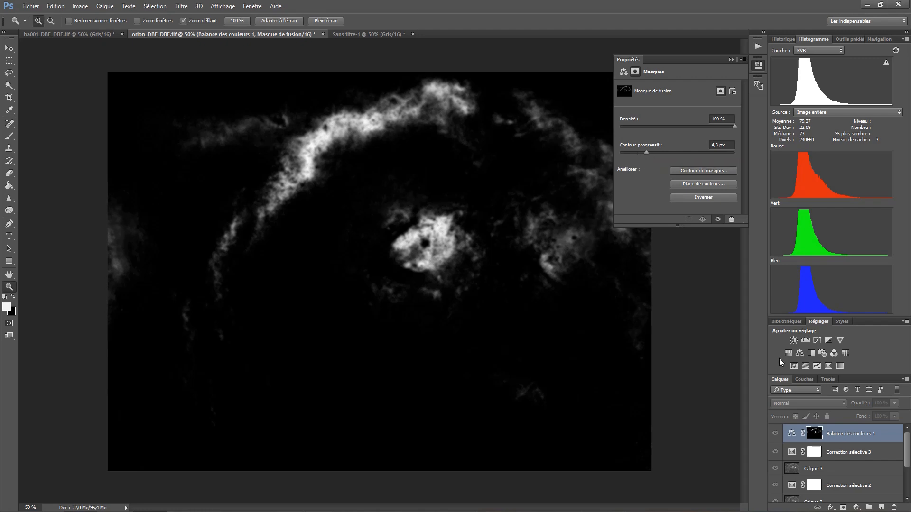
# - Set the Color Balance midtones to +17 toward red, blend the layer in Couleur mode, and compare the image without and with it
pyautogui.click(791, 434)
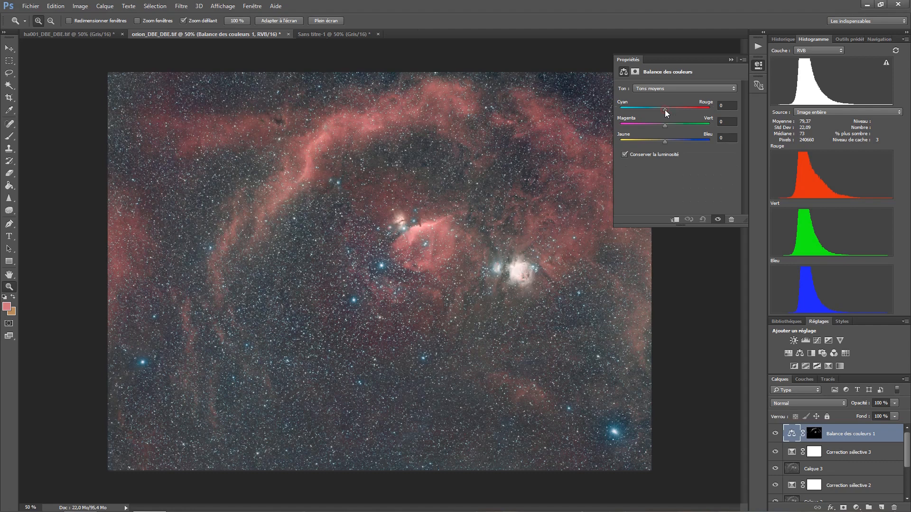
pyautogui.moveTo(664, 109); pyautogui.dragTo(666, 110)
pyautogui.moveTo(674, 110); pyautogui.dragTo(673, 109)
pyautogui.click(786, 403)
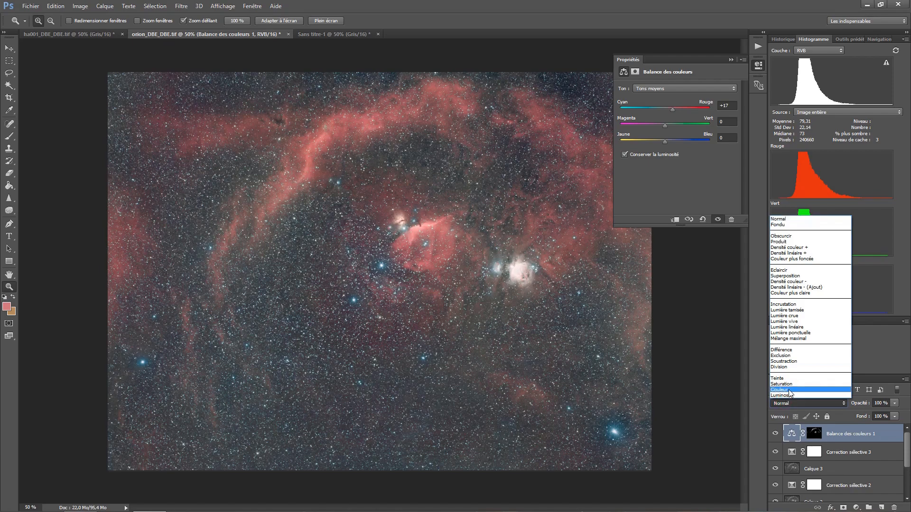
pyautogui.click(790, 390)
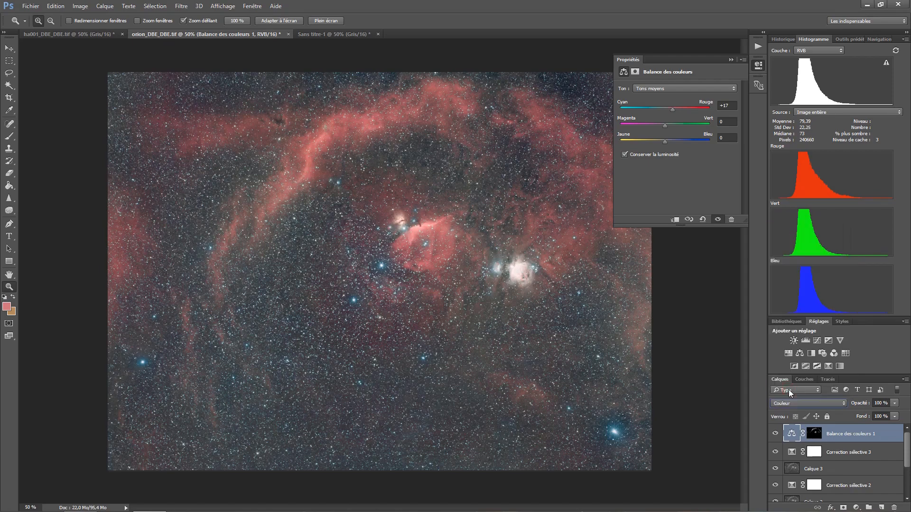
pyautogui.click(776, 434)
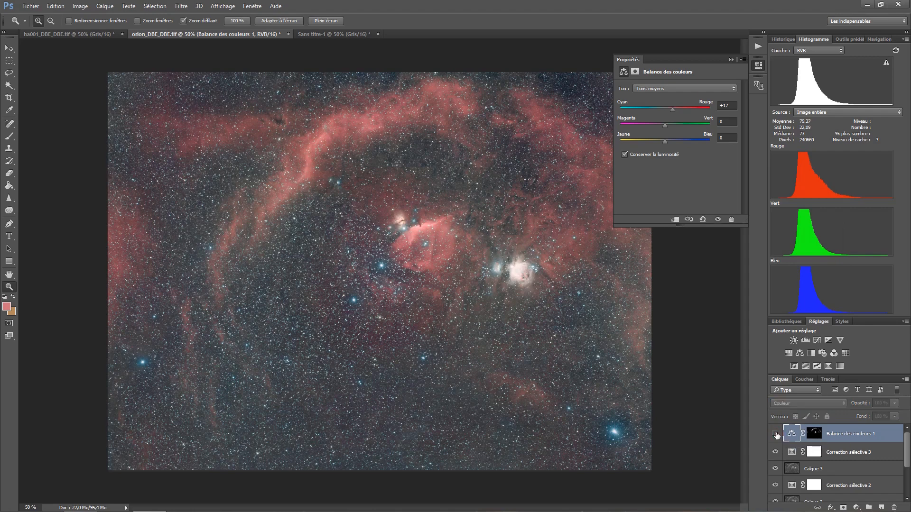
pyautogui.click(776, 434)
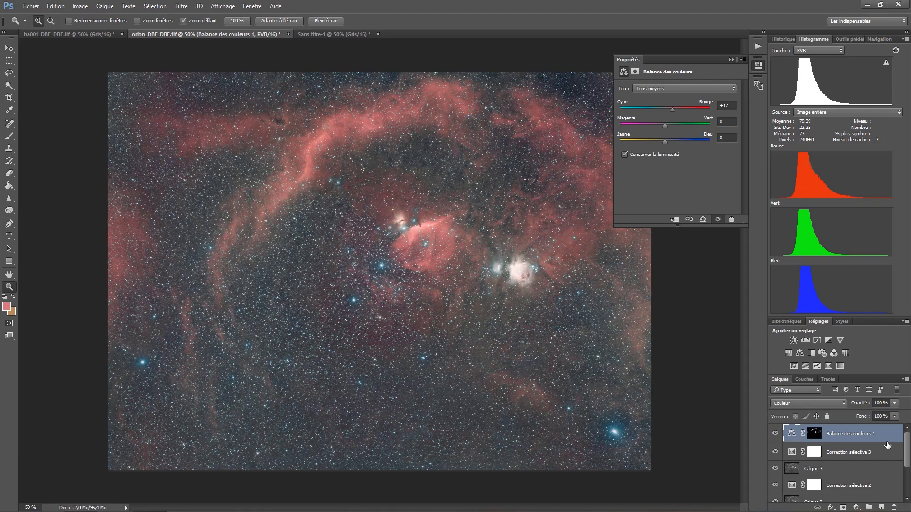
# - Flatten the whole layer stack into the background and duplicate the flattened image as a new layer
pyautogui.scroll(-3, 906, 451)
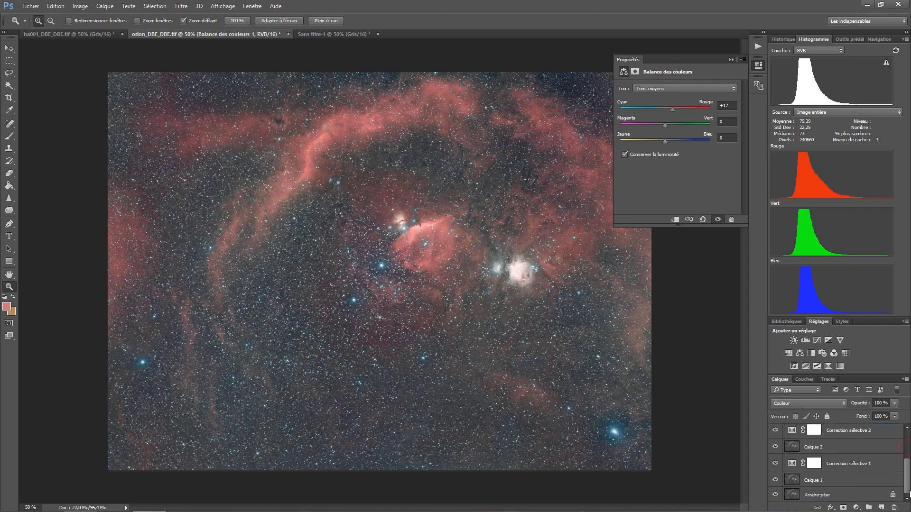
pyautogui.rightClick(831, 496)
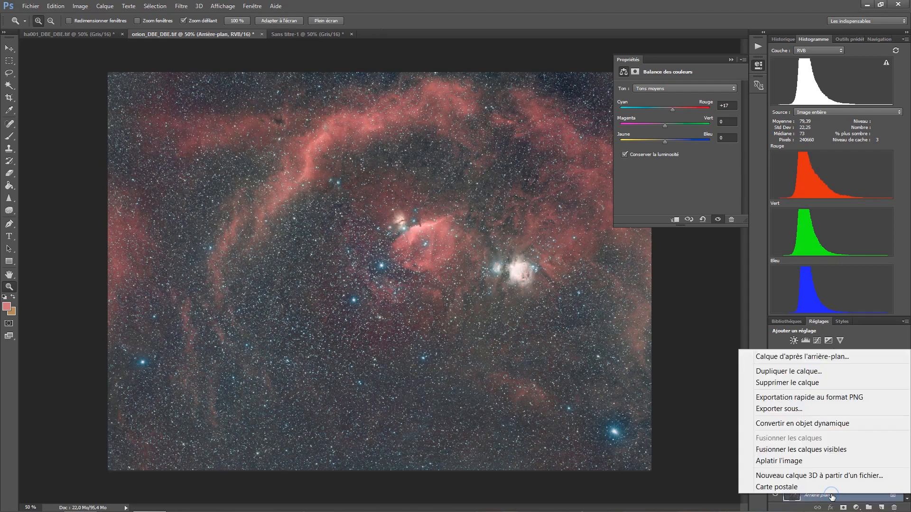
pyautogui.click(814, 464)
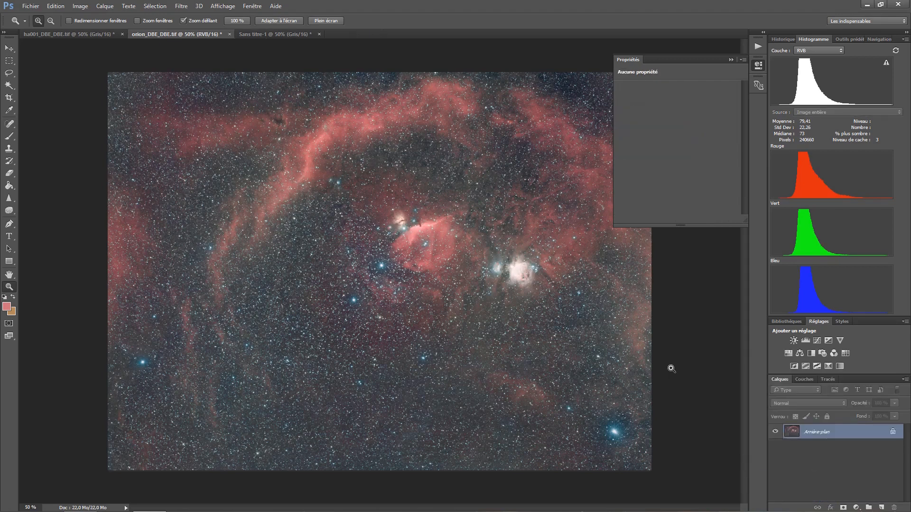
pyautogui.hotkey('ctrl', 'j')
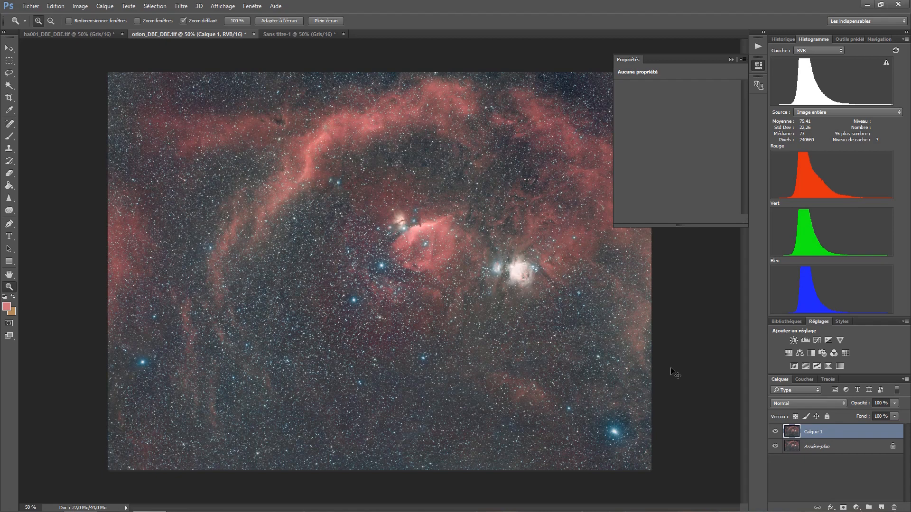
# - Raise the RVB input black point to 13 with Levels on the duplicate layer, and compare the image without and with it
pyautogui.hotkey('ctrl', 'l')
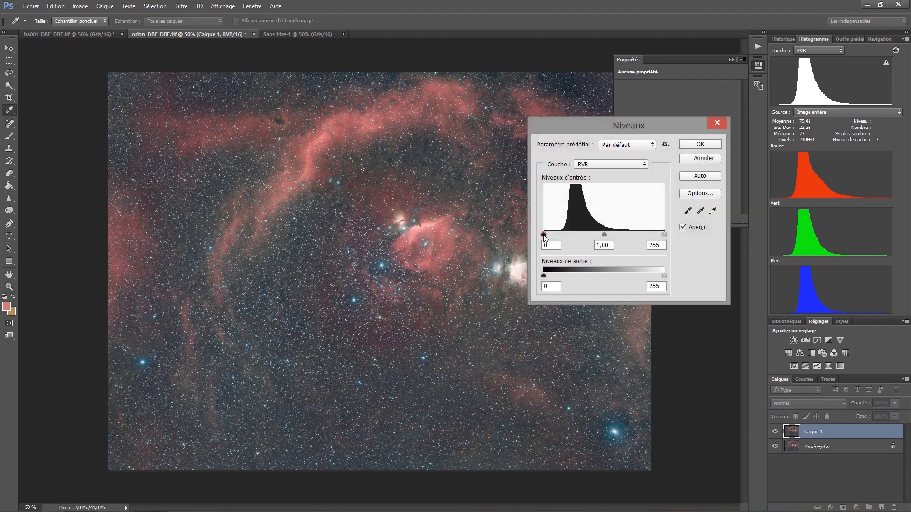
pyautogui.moveTo(543, 234); pyautogui.dragTo(550, 237)
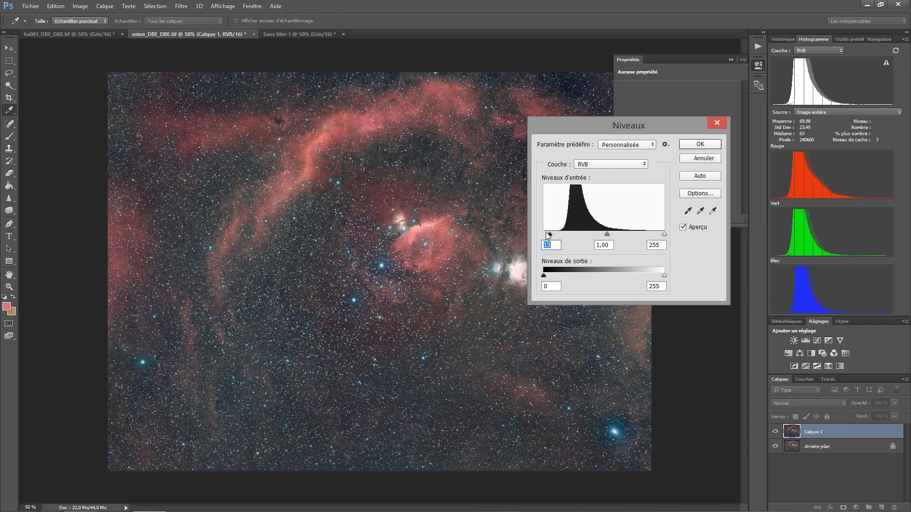
pyautogui.click(701, 146)
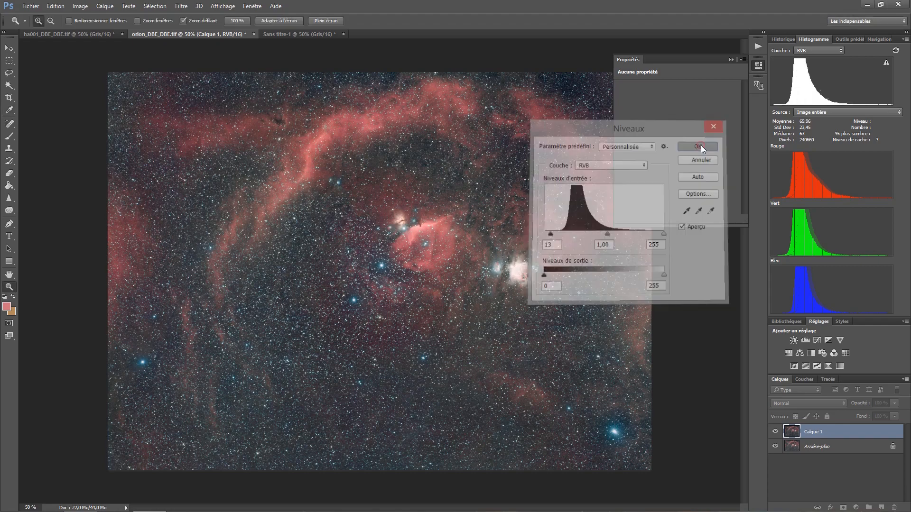
pyautogui.click(775, 431)
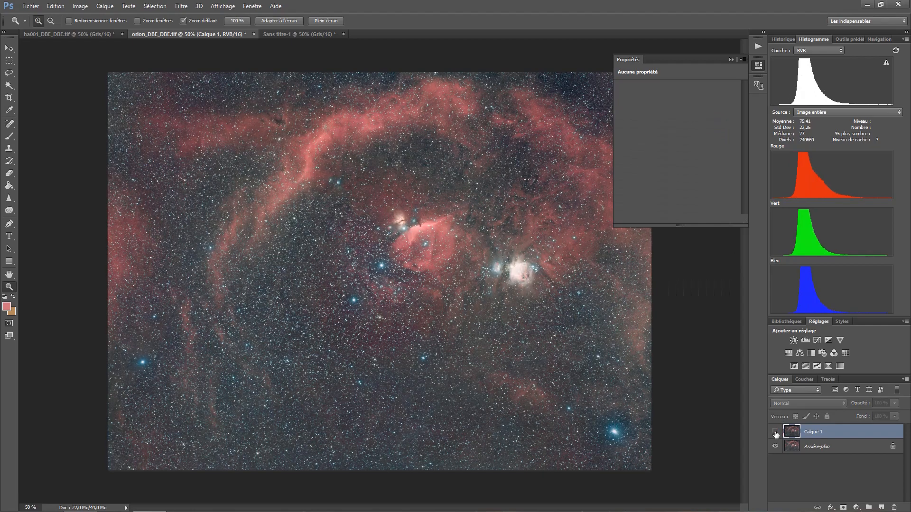
pyautogui.click(775, 432)
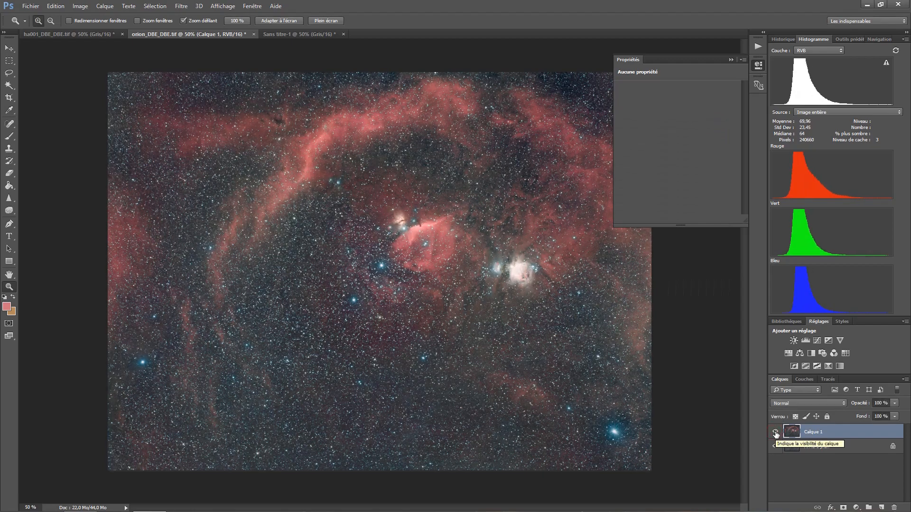